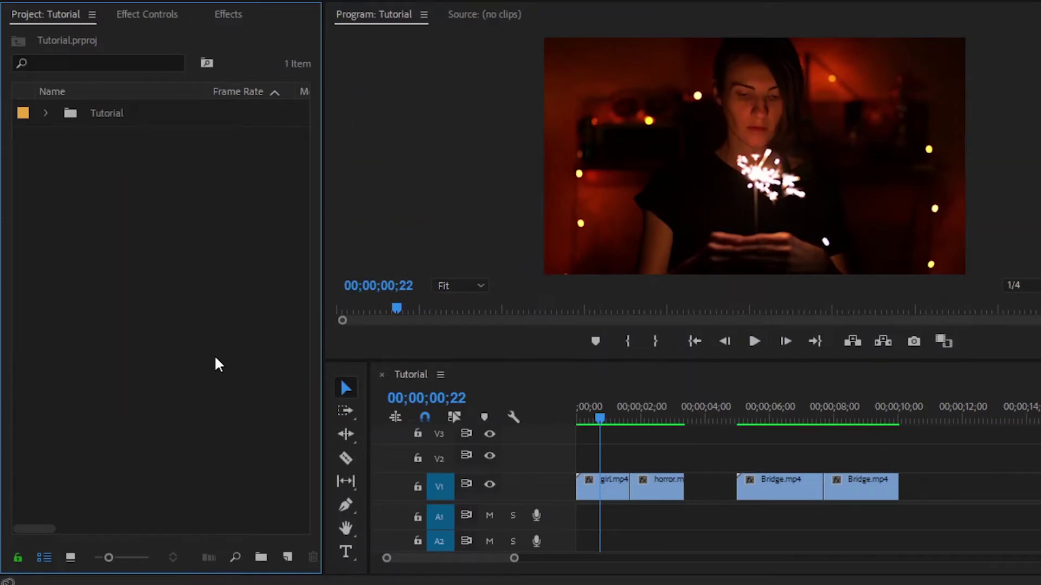
- Scrub the playhead past the horror clip to 00;00;08;13 on the second Bridge.mp4 clip
{"action": "left_click_drag", "start_coordinate": [599, 419], "coordinate": [653, 420]}
{"action": "left_click_drag", "start_coordinate": [719, 419], "coordinate": [848, 436]}
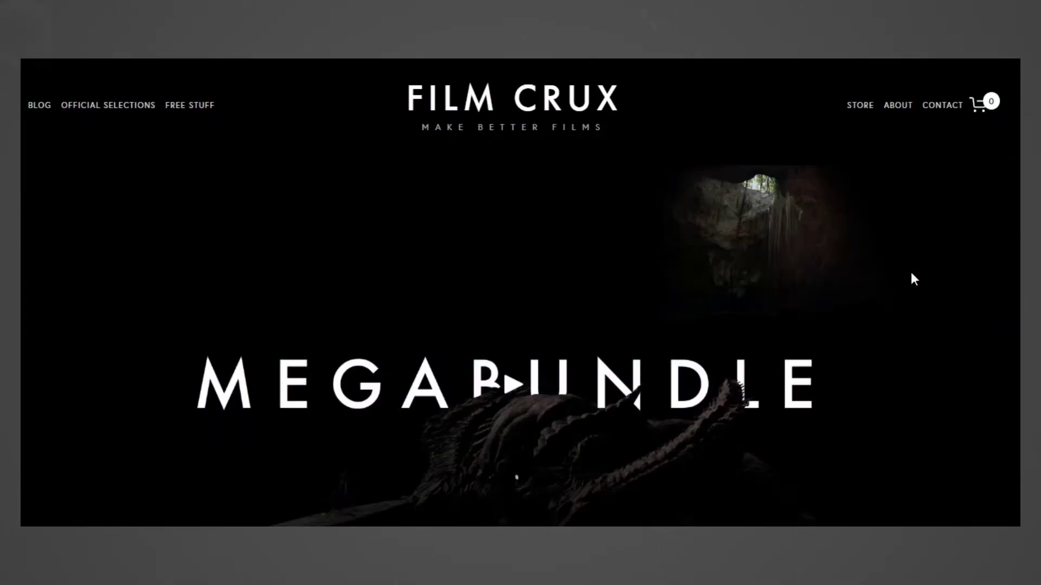
- Open the Free Film Crux Glitch Transitions Vol. 1 page from the site's Free Stuff section
{"action": "left_click", "coordinate": [204, 106]}
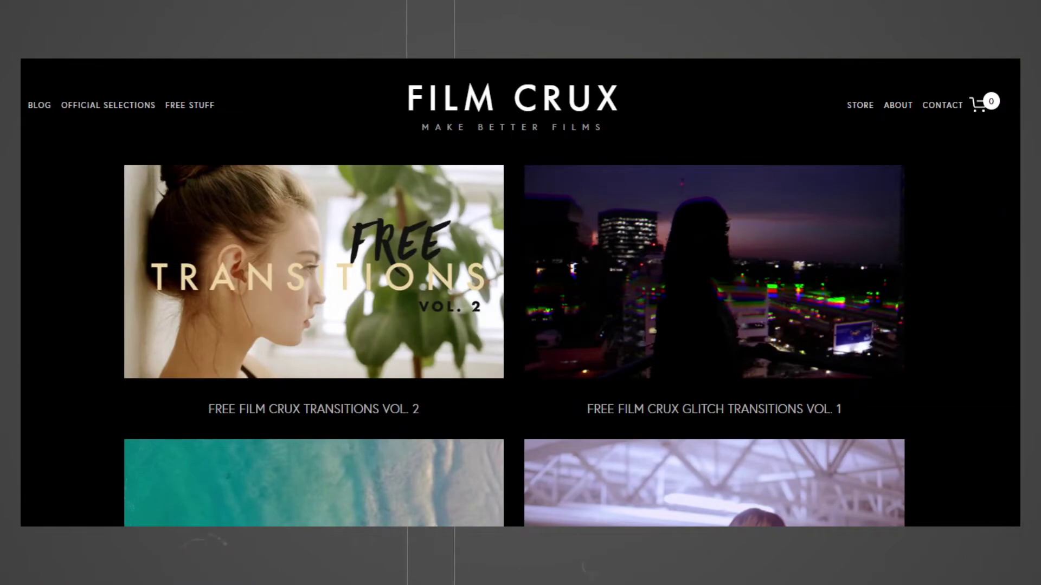
{"action": "scroll", "coordinate": [521, 293], "scroll_direction": "down", "scroll_amount": 20}
{"action": "scroll", "coordinate": [521, 293], "scroll_direction": "down", "scroll_amount": 3}
{"action": "scroll", "coordinate": [520, 293], "scroll_direction": "up", "scroll_amount": 20}
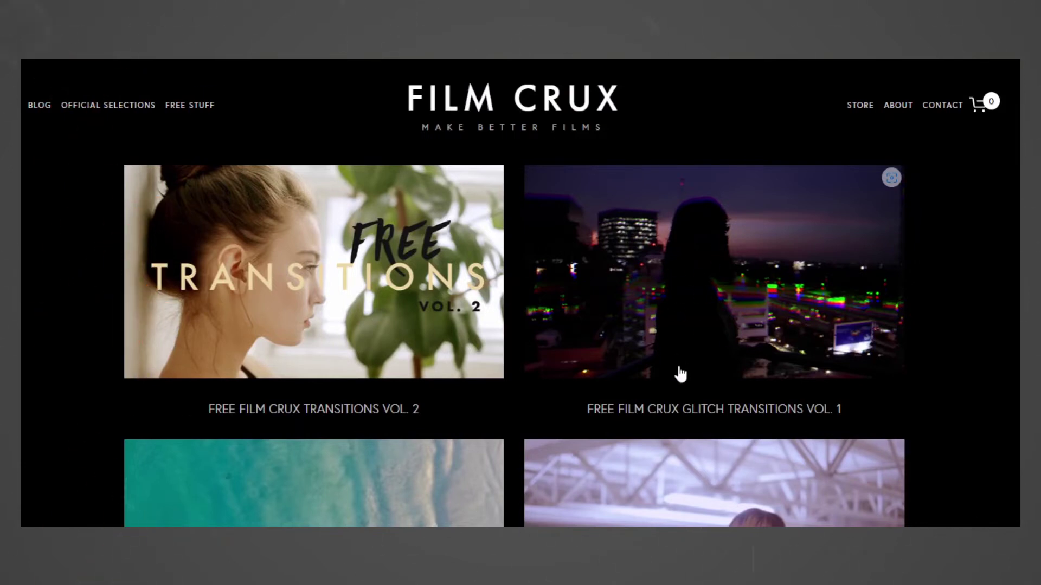
{"action": "left_click", "coordinate": [660, 305]}
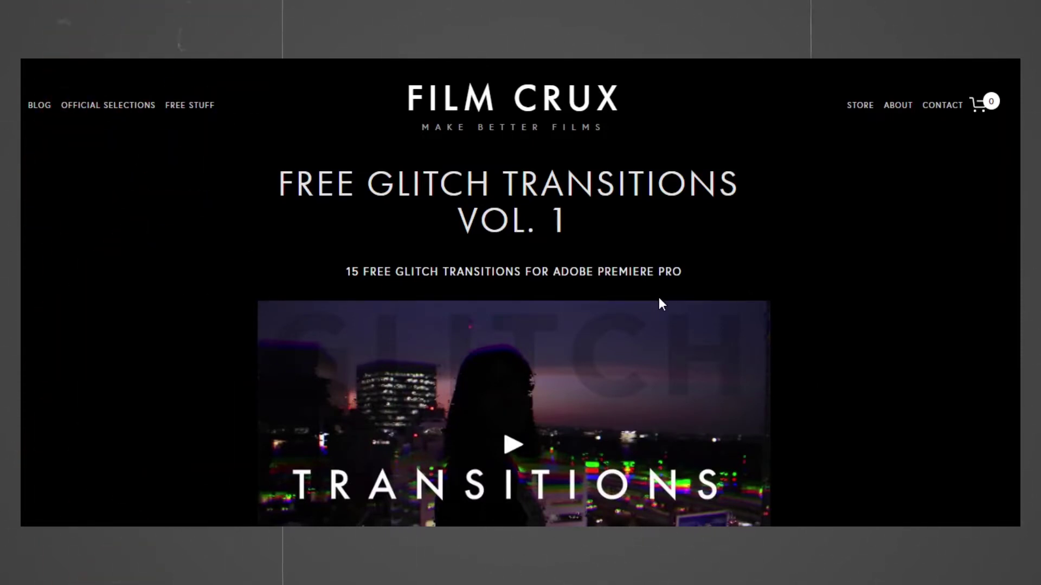
- Enter an e-mail address, tick the reCAPTCHA check and submit the download form with SWEET!
{"action": "scroll", "coordinate": [658, 303], "scroll_direction": "down", "scroll_amount": 1}
{"action": "scroll", "coordinate": [658, 297], "scroll_direction": "down", "scroll_amount": 8}
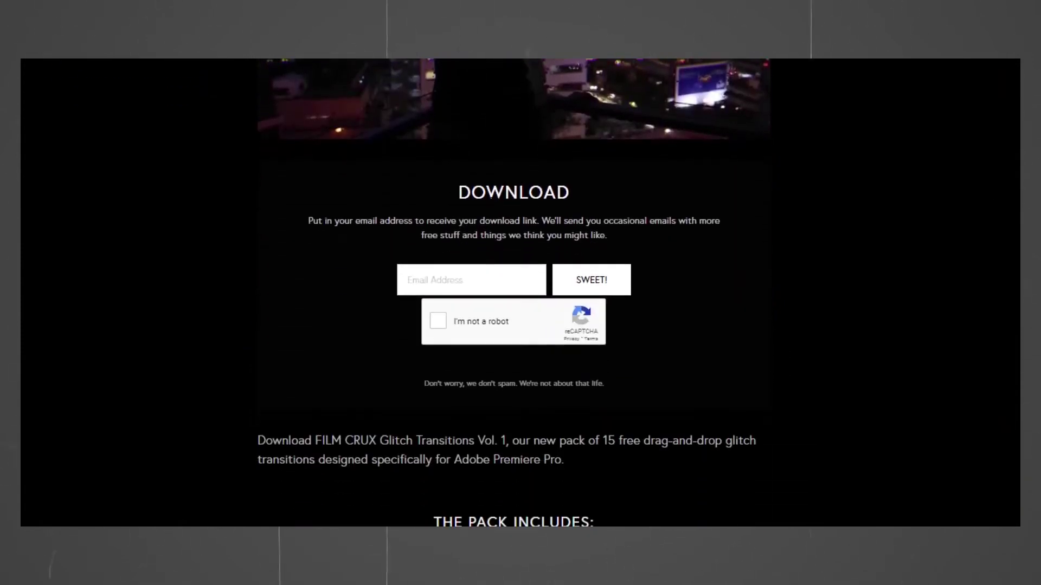
{"action": "left_click", "coordinate": [495, 283]}
{"action": "left_click", "coordinate": [438, 321]}
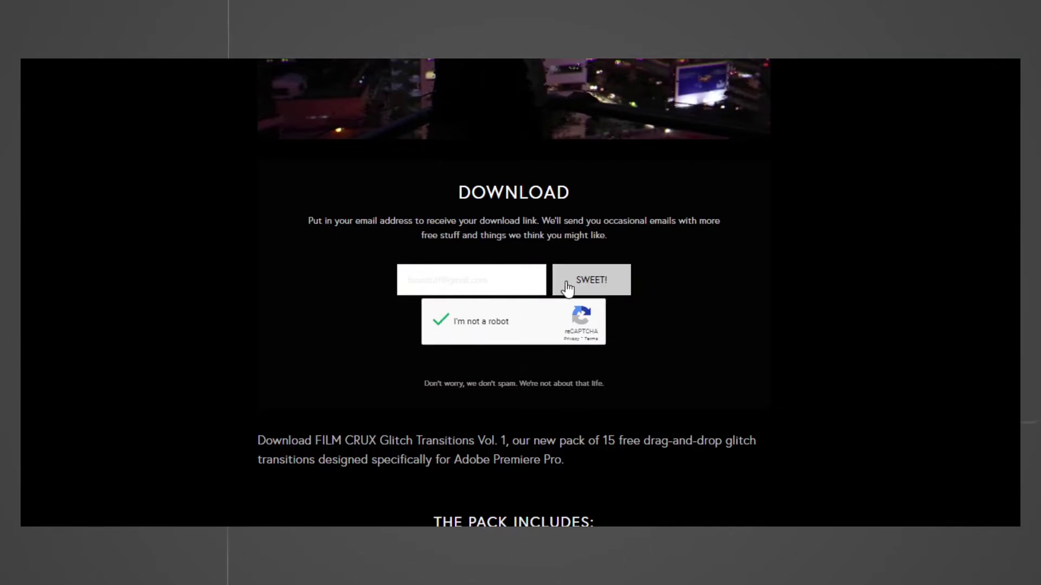
{"action": "left_click", "coordinate": [597, 288]}
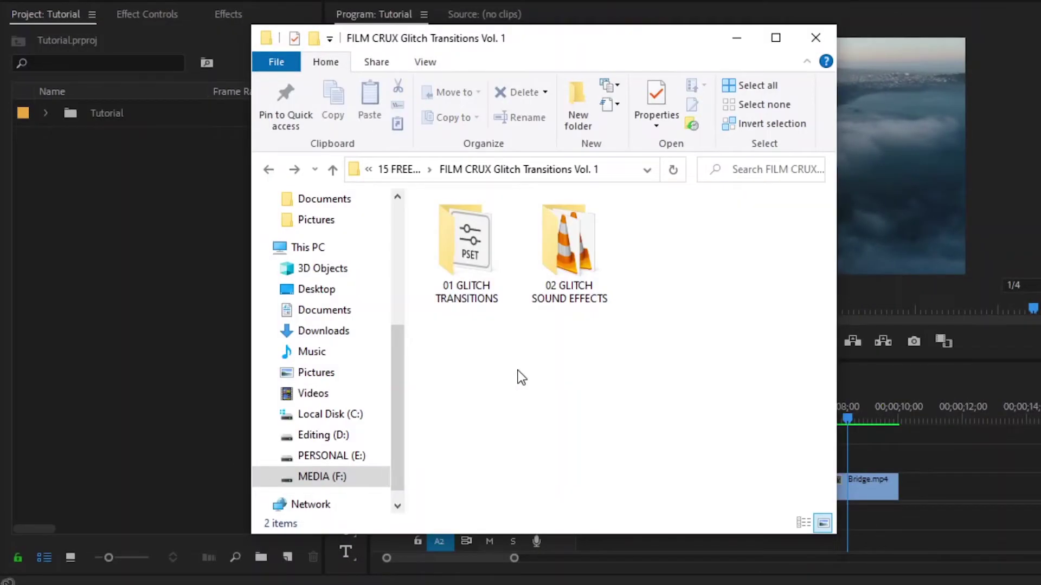
- Browse the pack's 01 GLITCH TRANSITIONS and 02 GLITCH SOUND EFFECTS folders in File Explorer
{"action": "double_click", "coordinate": [465, 261]}
{"action": "left_click", "coordinate": [465, 262]}
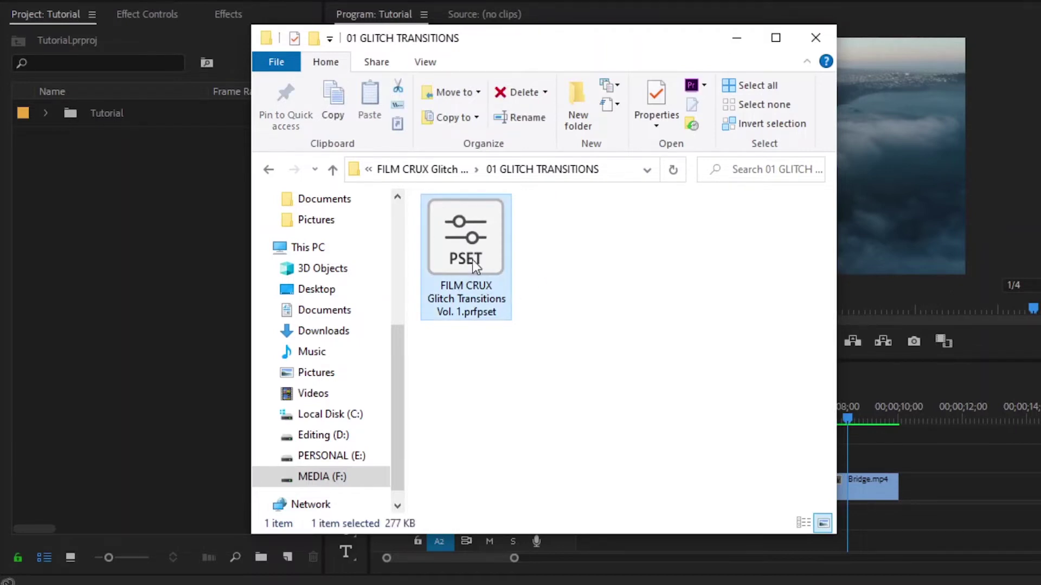
{"action": "left_click", "coordinate": [445, 168]}
{"action": "left_click", "coordinate": [591, 269]}
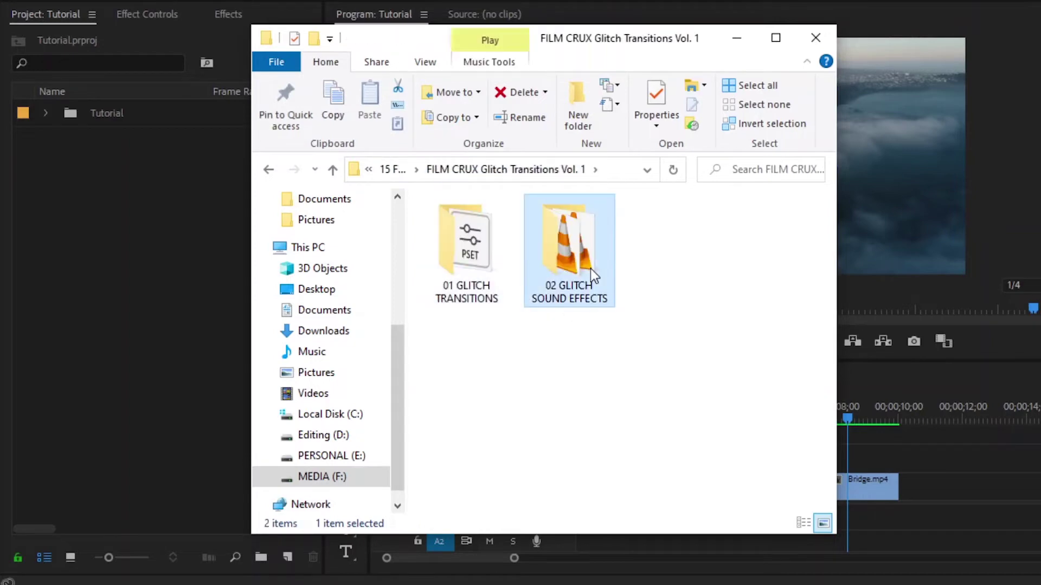
{"action": "double_click", "coordinate": [591, 269]}
{"action": "scroll", "coordinate": [590, 268], "scroll_direction": "down", "scroll_amount": 2}
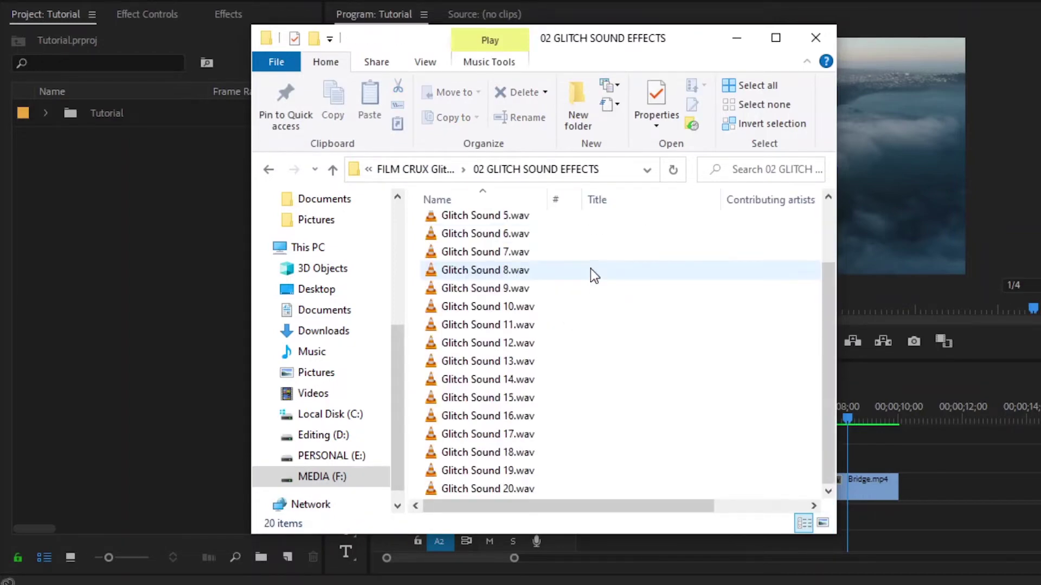
{"action": "scroll", "coordinate": [590, 268], "scroll_direction": "up", "scroll_amount": 2}
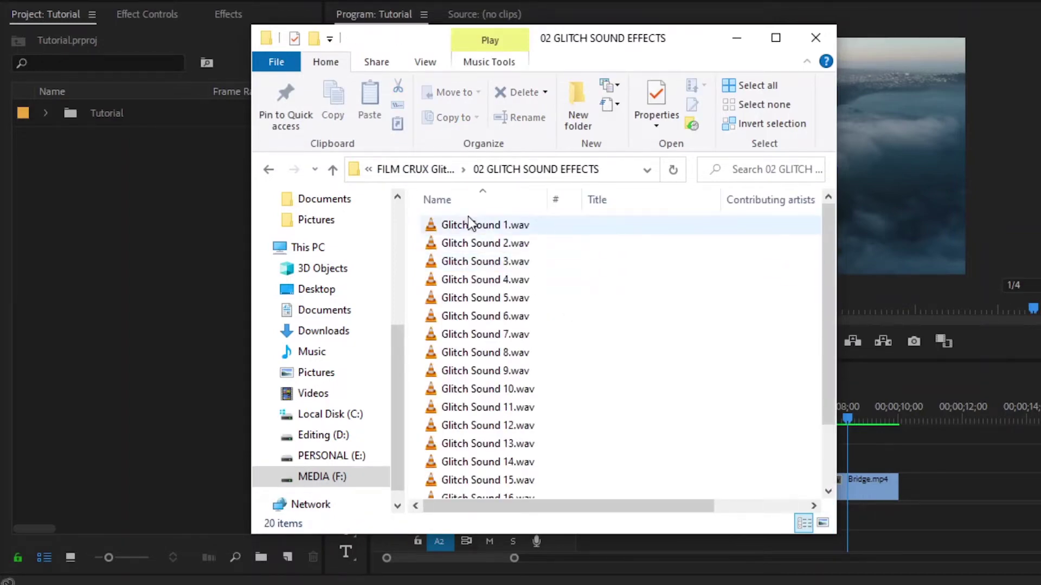
- Drag the 02 GLITCH SOUND EFFECTS folder into Premiere's Project panel and minimize Explorer
{"action": "left_click", "coordinate": [268, 174]}
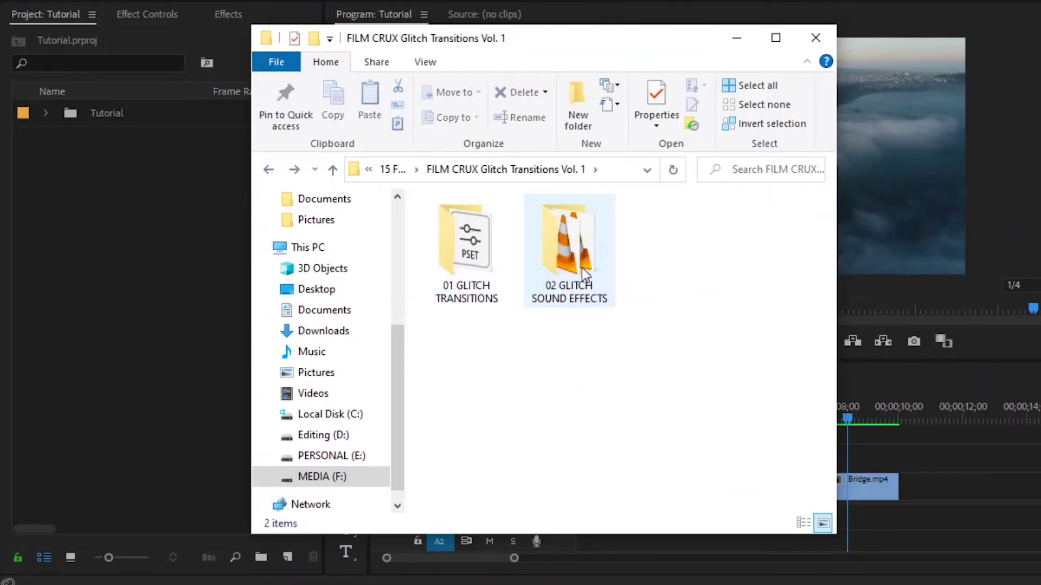
{"action": "left_click_drag", "start_coordinate": [578, 271], "coordinate": [187, 358]}
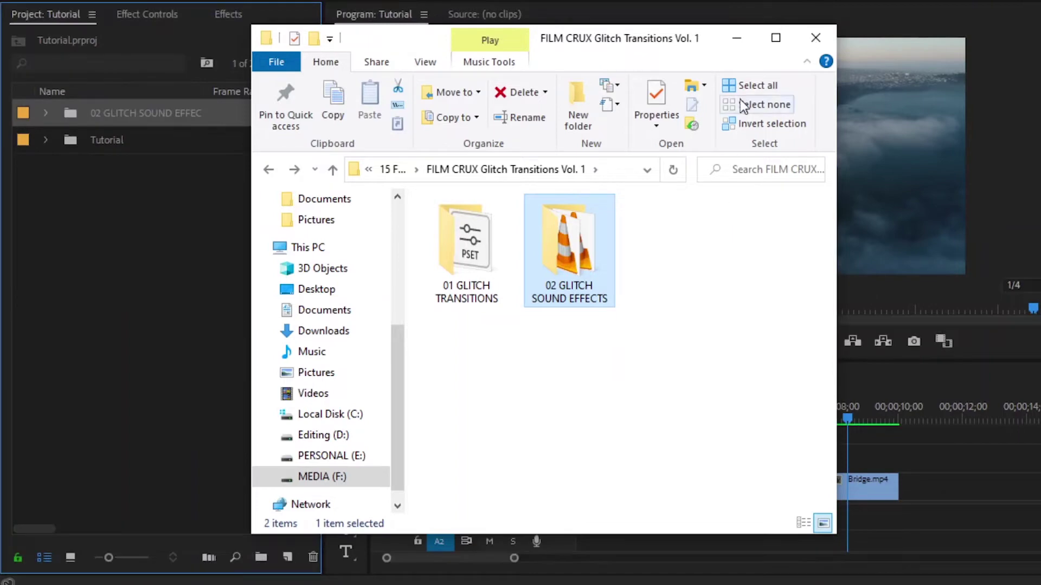
{"action": "left_click", "coordinate": [736, 39]}
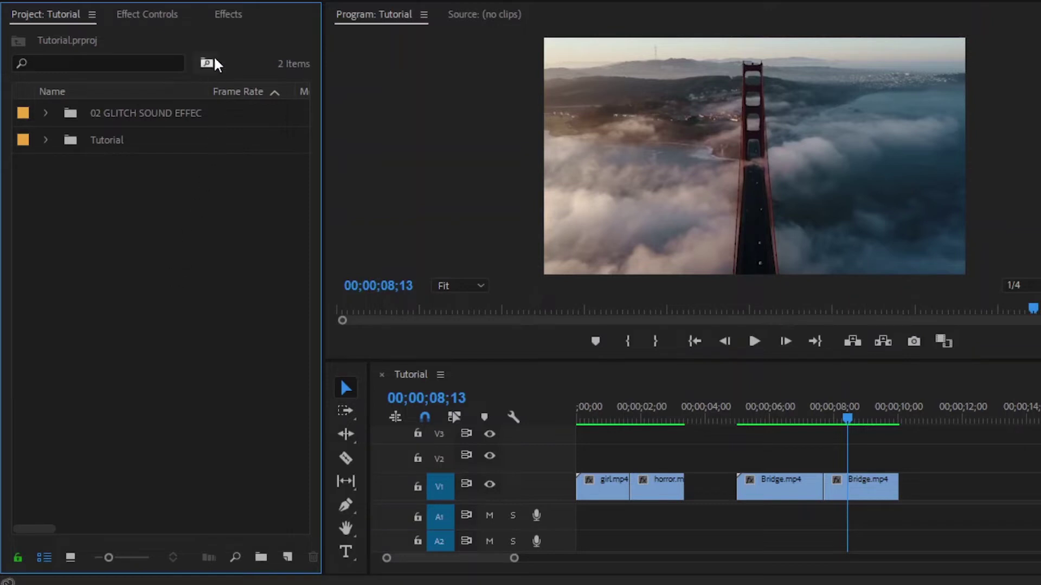
- Import FILM CRUX Glitch Transitions Vol. 1.prfpset via Import Presets on the Effects panel's Presets folder
{"action": "left_click", "coordinate": [220, 25]}
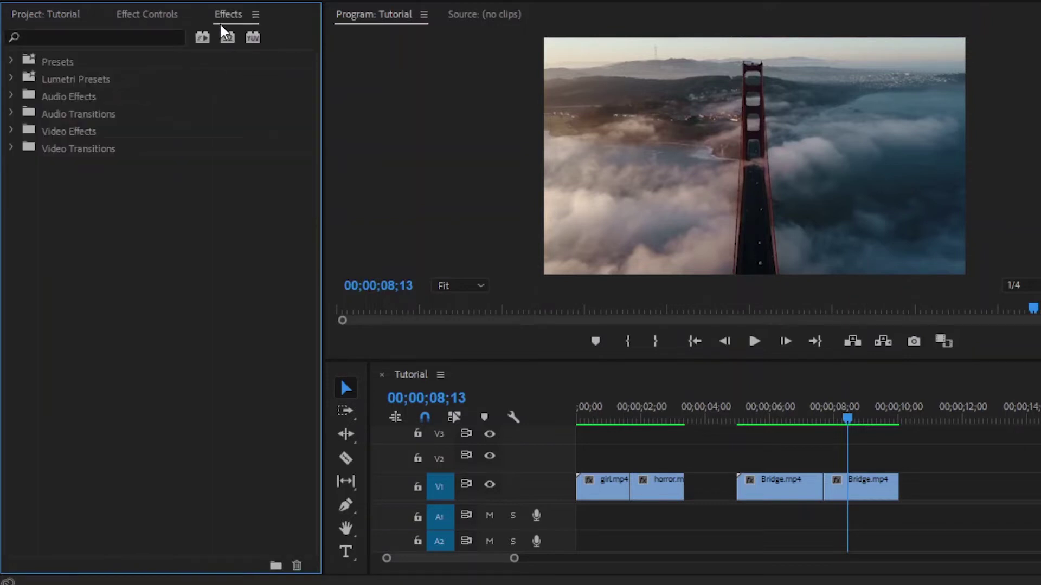
{"action": "right_click", "coordinate": [66, 60]}
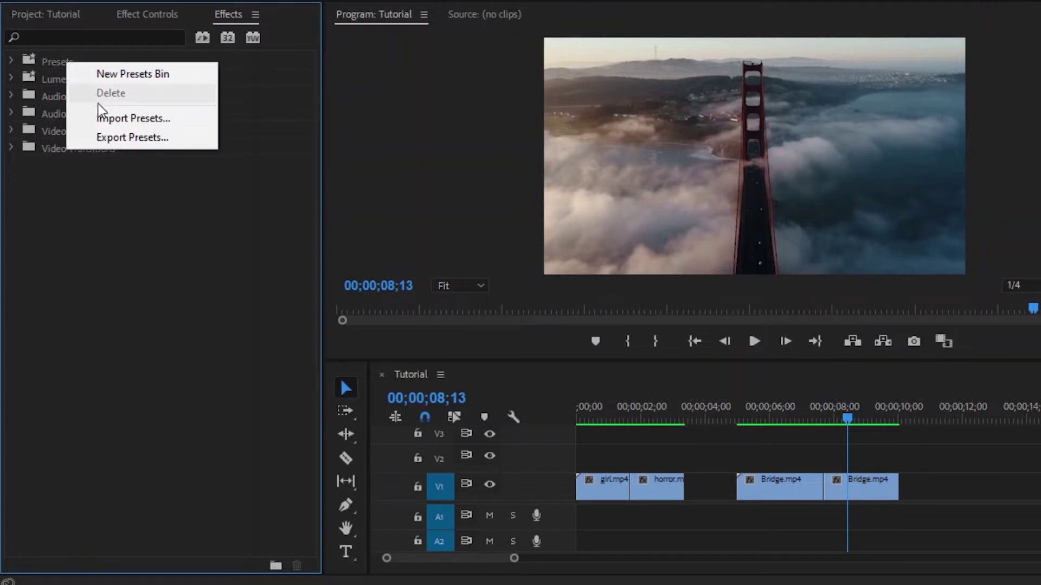
{"action": "left_click", "coordinate": [110, 118]}
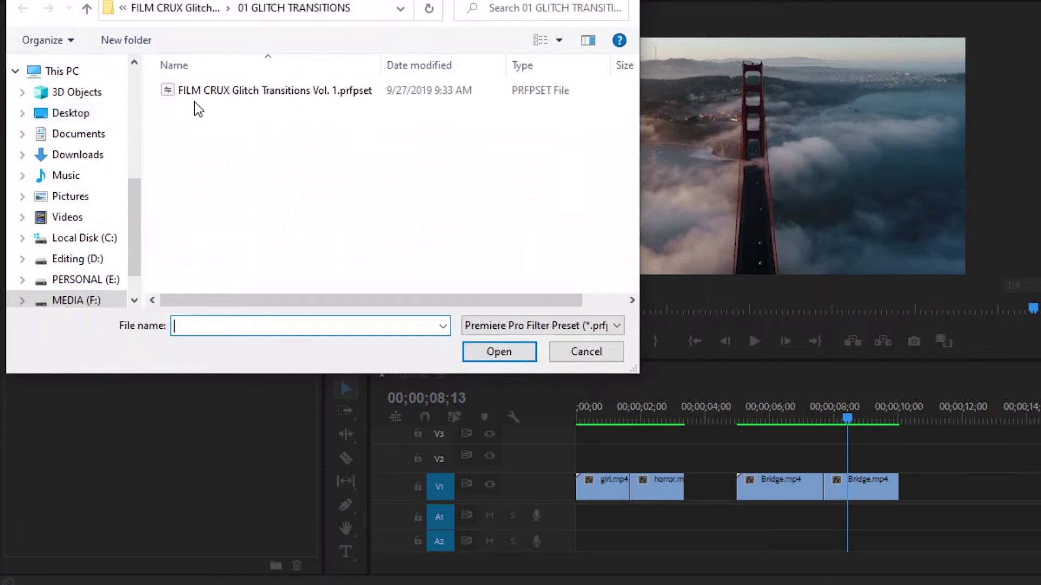
{"action": "left_click", "coordinate": [247, 90]}
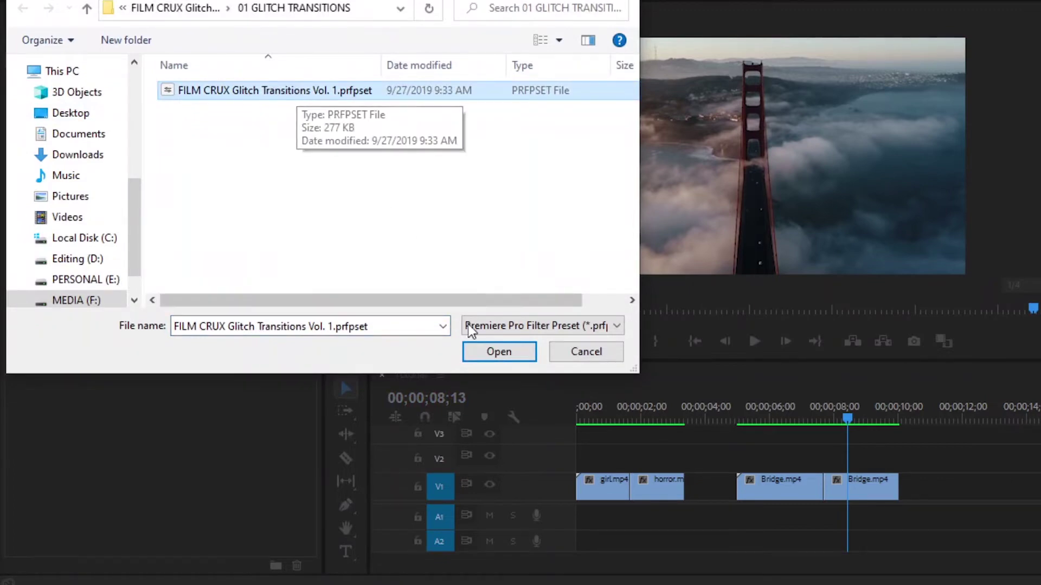
{"action": "left_click", "coordinate": [486, 356]}
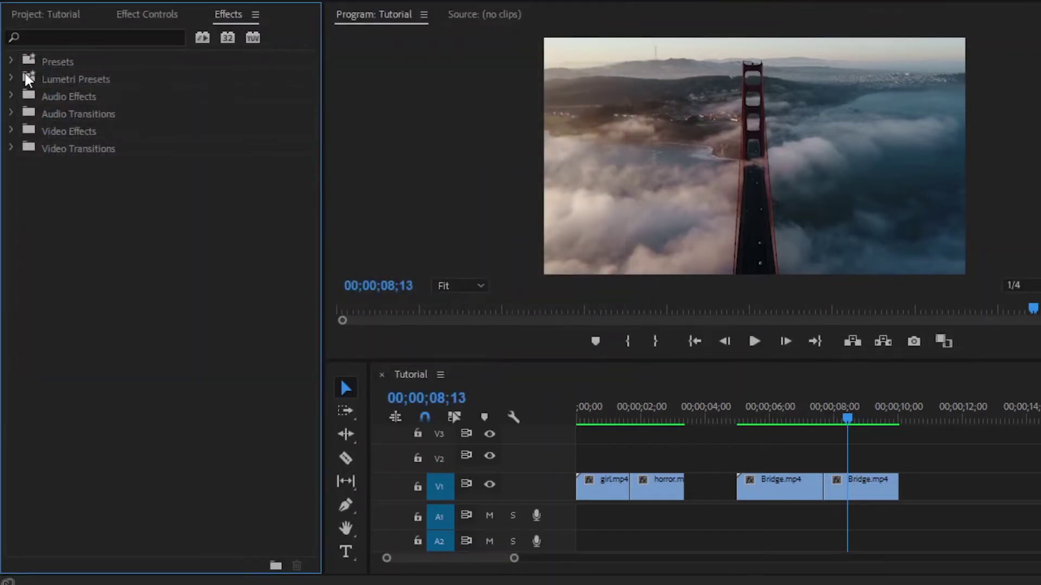
{"action": "left_click", "coordinate": [12, 61]}
- Expand the FILM CRUX Glitch Transitions Vol. 1 bin and browse its presets, ending on Classic Glitch B
{"action": "left_click", "coordinate": [70, 183]}
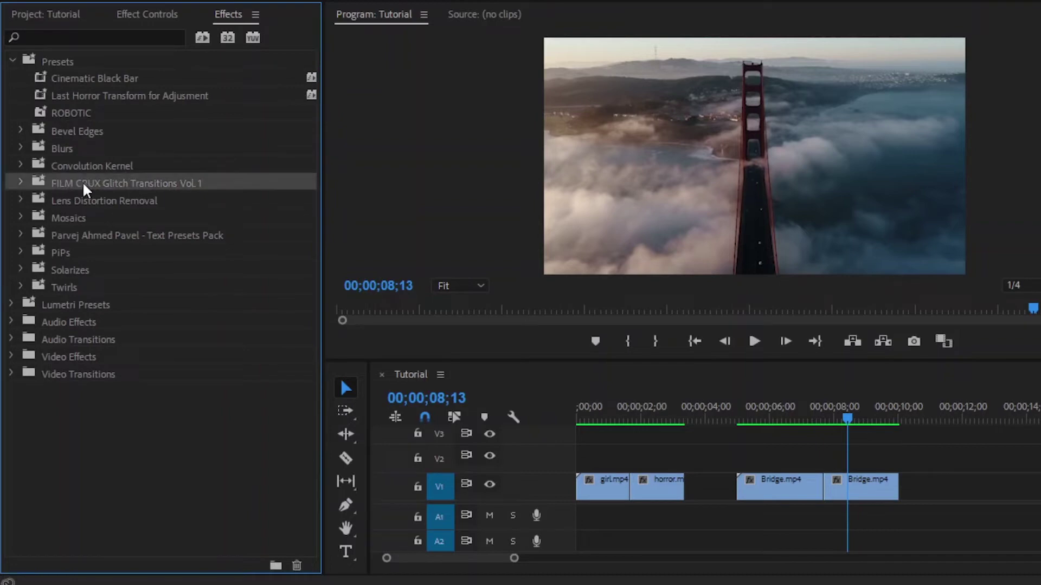
{"action": "left_click", "coordinate": [20, 184]}
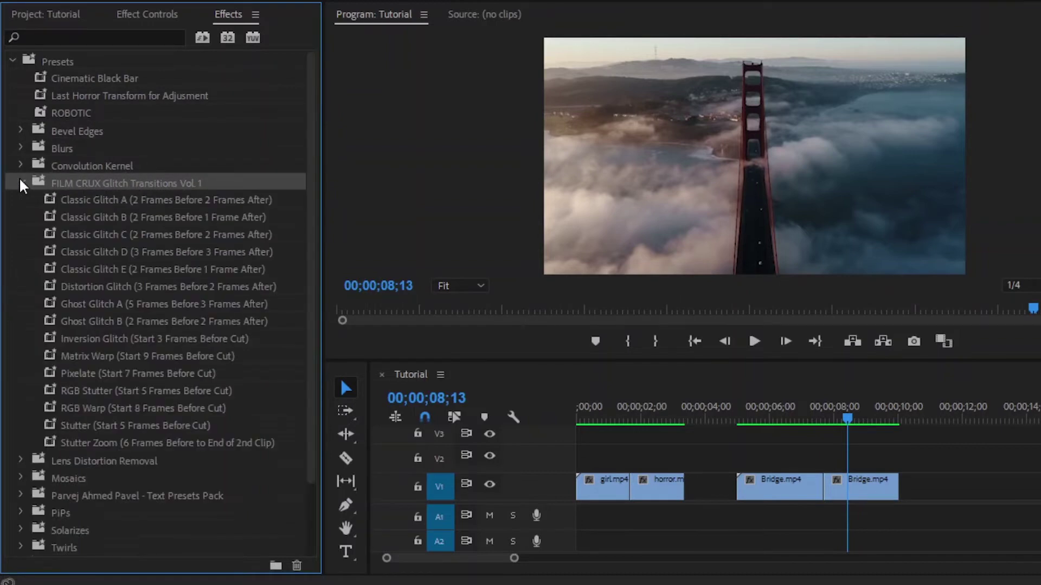
{"action": "left_click", "coordinate": [82, 200]}
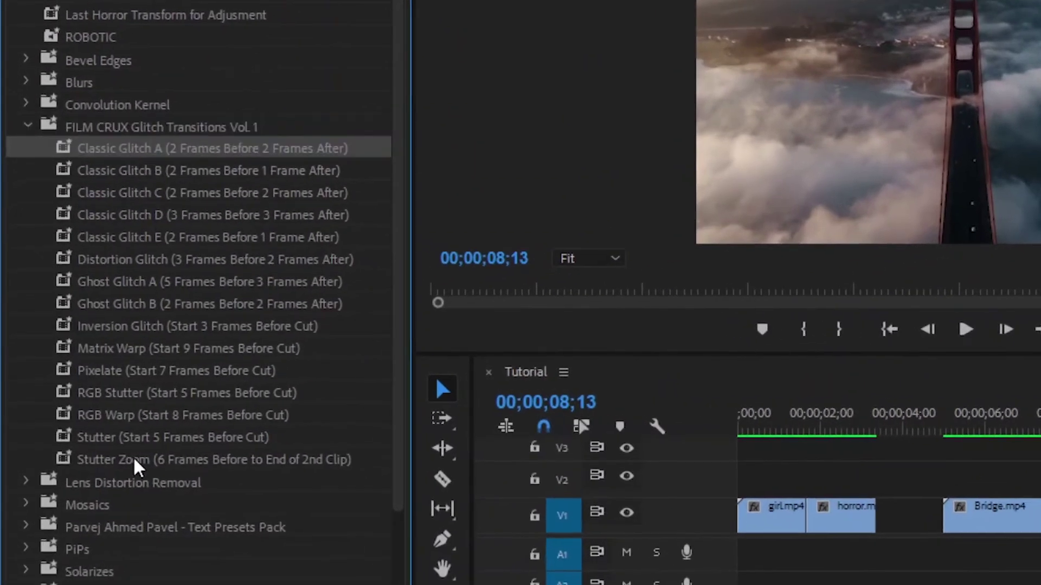
{"action": "left_click", "coordinate": [136, 465]}
{"action": "left_click", "coordinate": [158, 150]}
{"action": "left_click", "coordinate": [130, 173]}
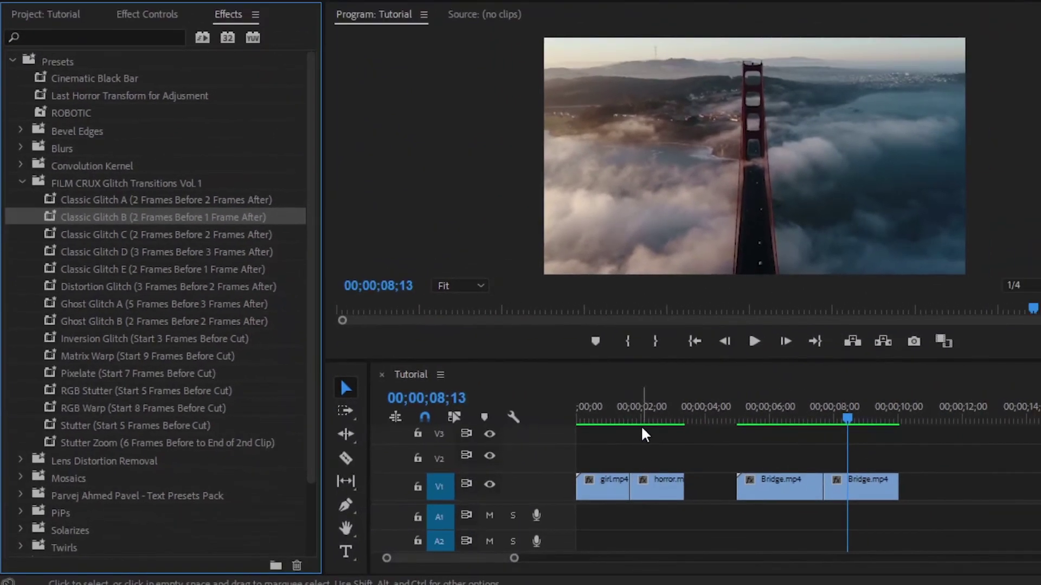
- Zoom the timeline in and park the playhead on the girl/horror cut at 00;00;01;21
{"action": "left_click_drag", "start_coordinate": [672, 422], "coordinate": [631, 421]}
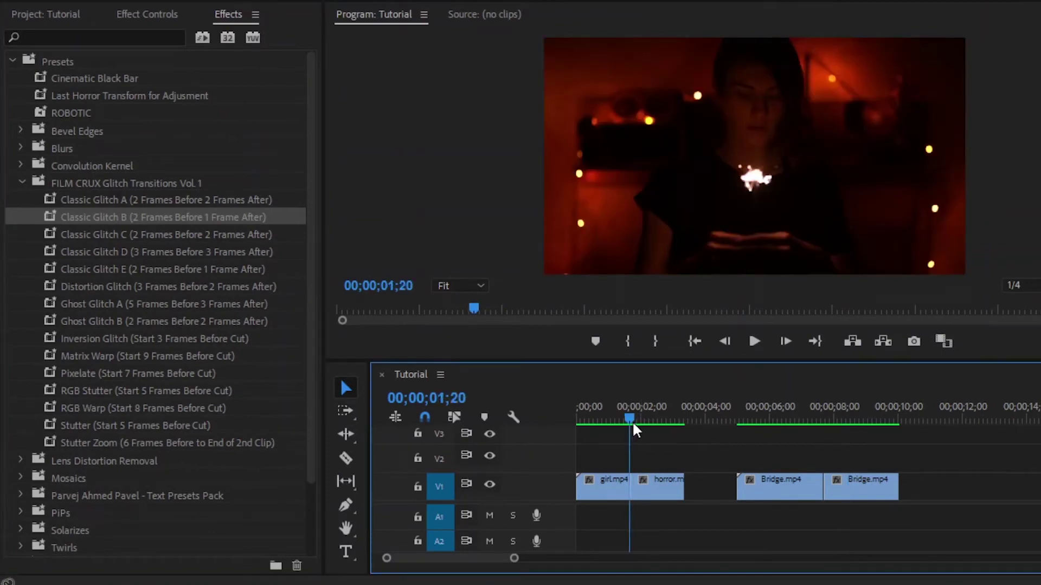
{"action": "left_click_drag", "start_coordinate": [515, 561], "coordinate": [467, 564]}
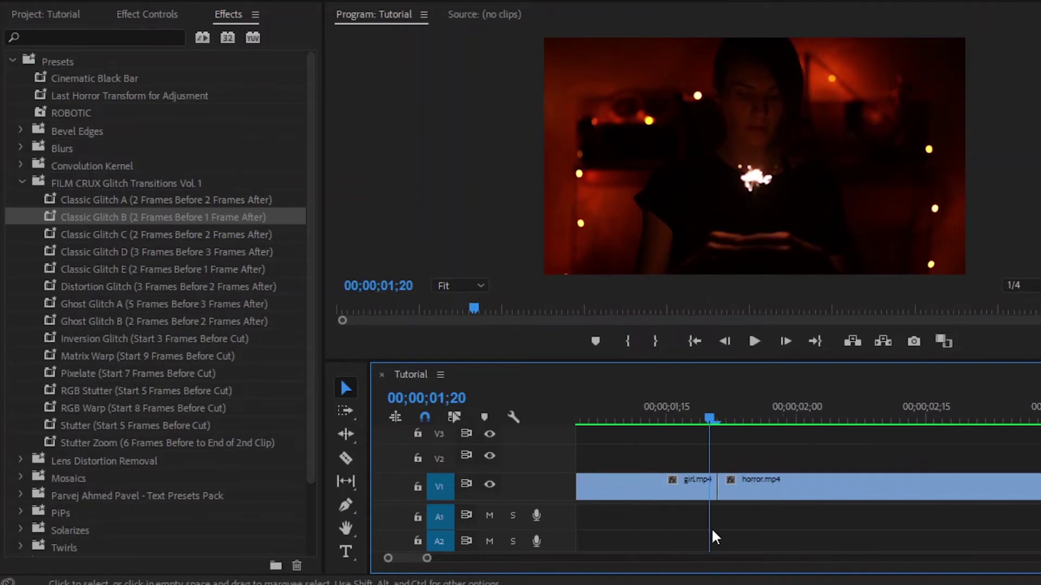
{"action": "left_click", "coordinate": [714, 418]}
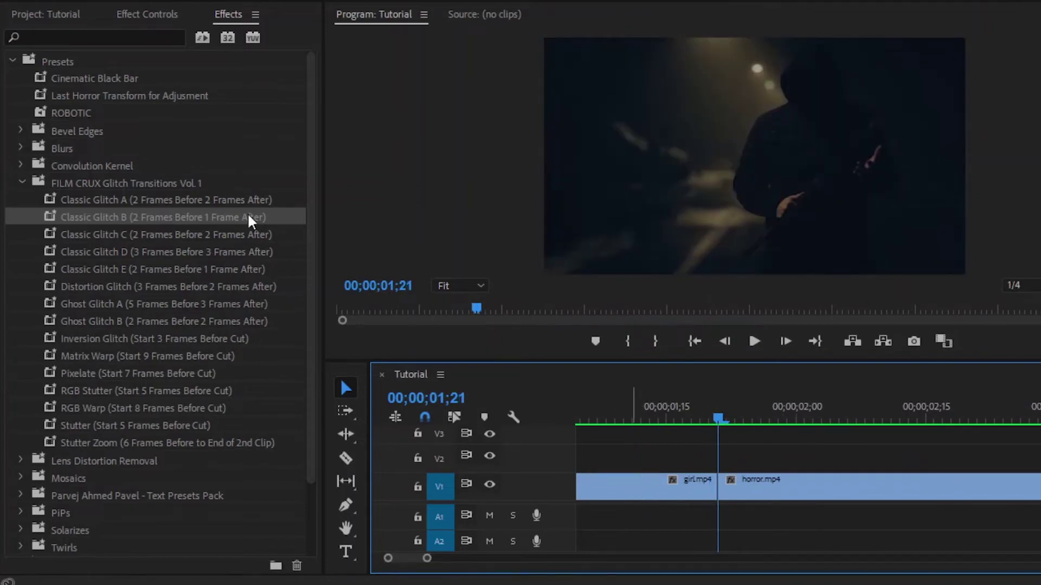
{"action": "left_click", "coordinate": [55, 8]}
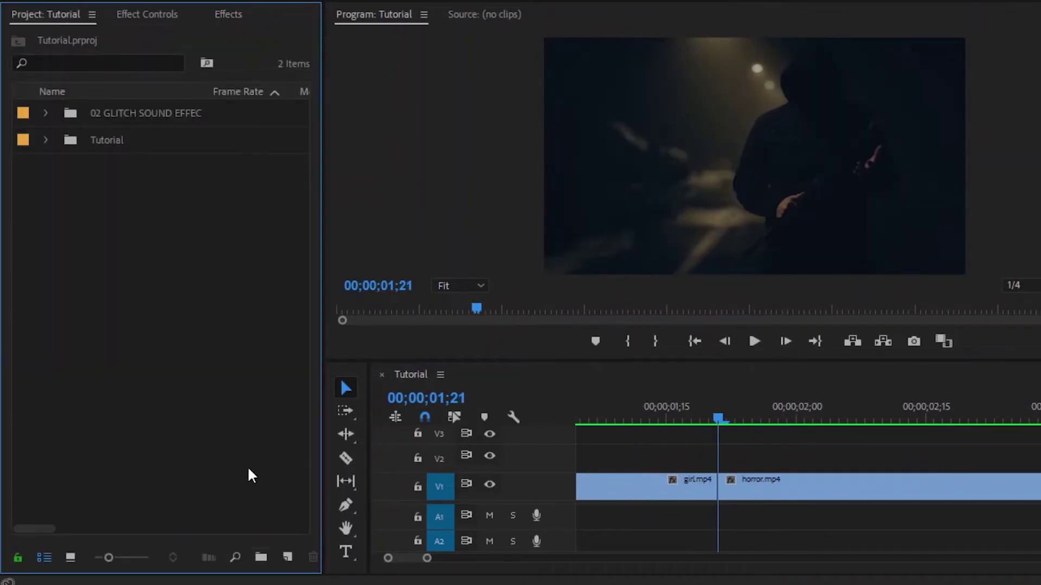
- Create a new Adjustment Layer and place it on V2 across the girl.mp4–horror.mp4 cut
{"action": "left_click", "coordinate": [287, 553]}
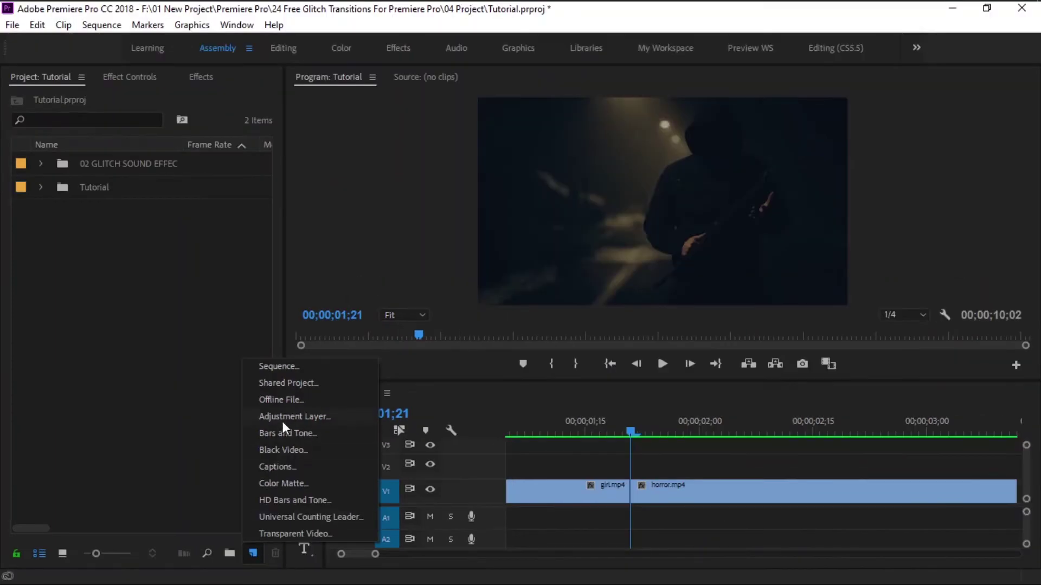
{"action": "left_click", "coordinate": [282, 416]}
{"action": "left_click", "coordinate": [567, 357]}
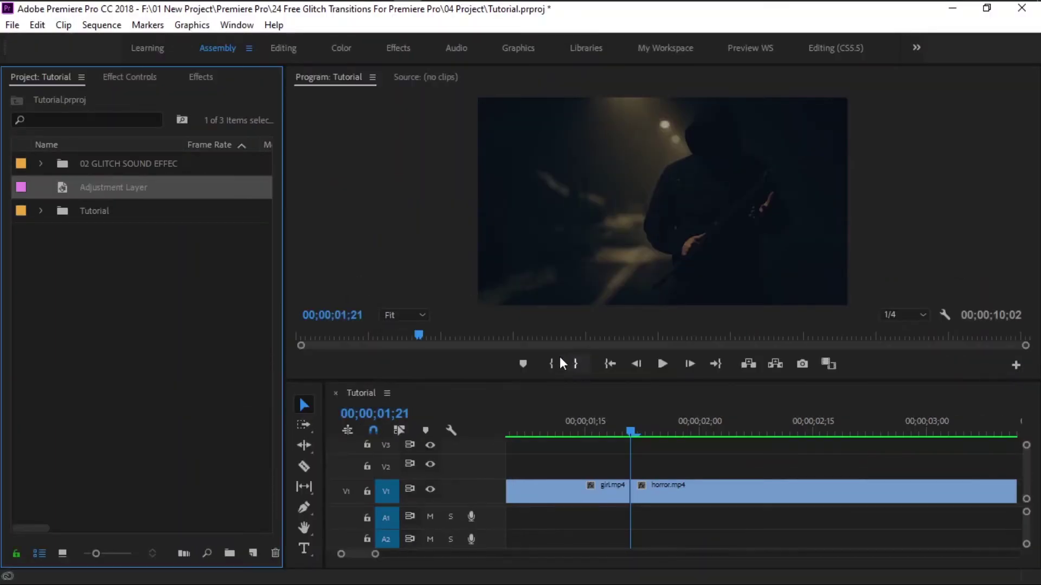
{"action": "left_click_drag", "start_coordinate": [62, 186], "coordinate": [535, 464]}
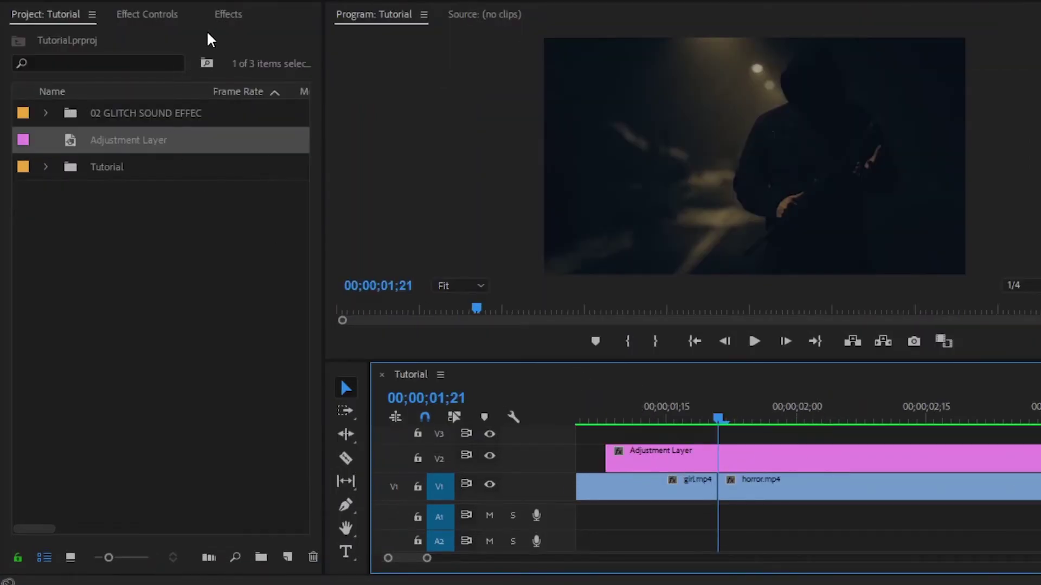
{"action": "left_click", "coordinate": [227, 13]}
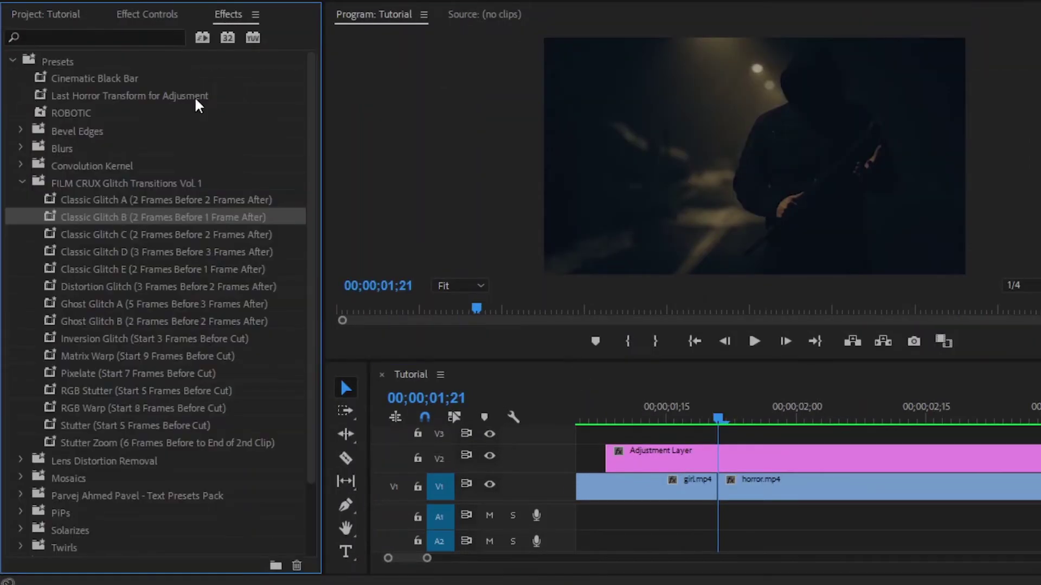
{"action": "left_click", "coordinate": [140, 218]}
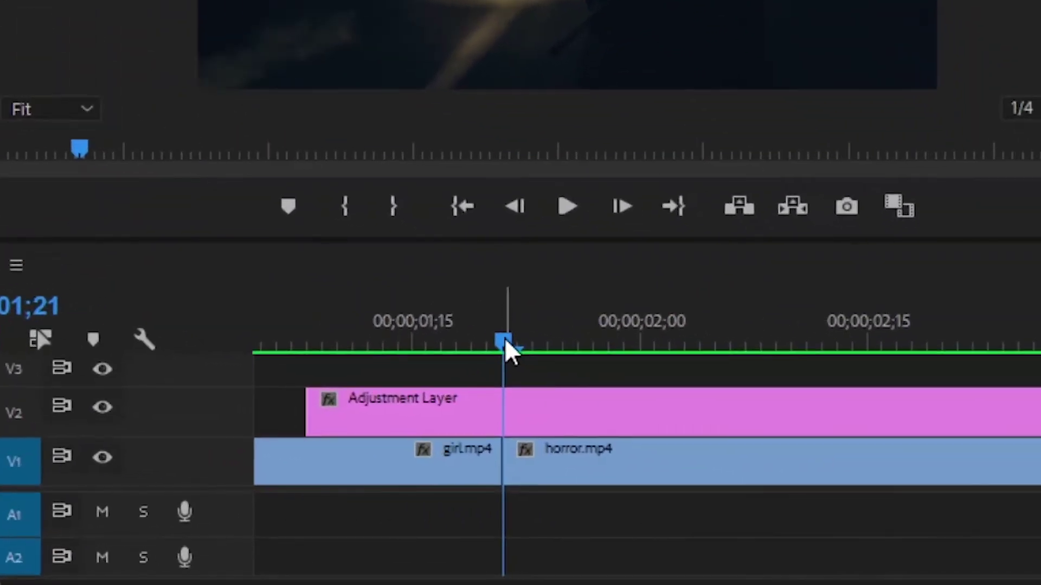
{"action": "left_click", "coordinate": [719, 419]}
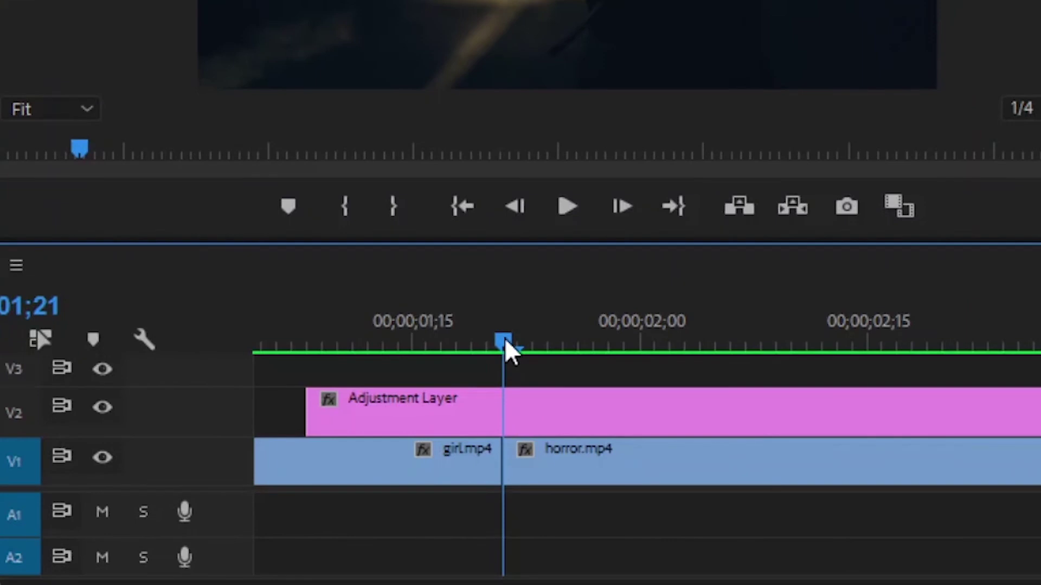
- Razor-cut the V2 adjustment layer at 01;19 and delete the piece to the left
{"action": "key", "text": "Left"}
{"action": "key", "text": "Left"}
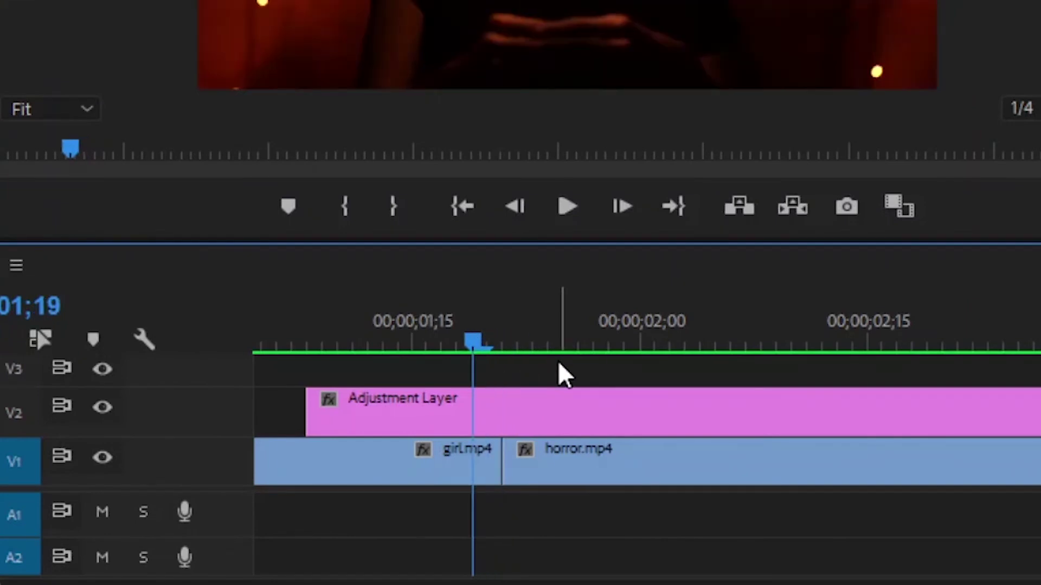
{"action": "key", "text": "c"}
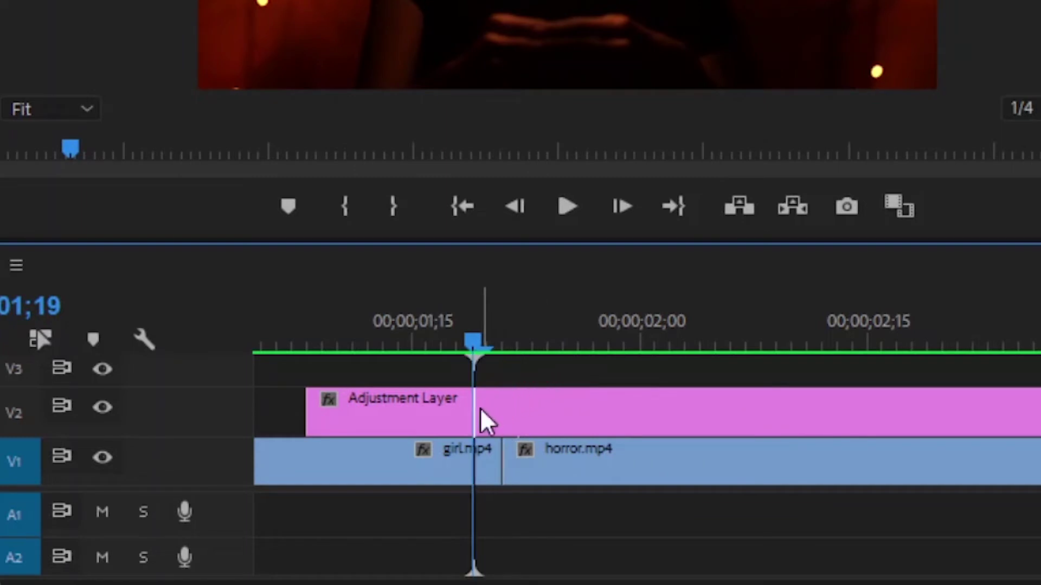
{"action": "left_click", "coordinate": [480, 411]}
{"action": "key", "text": "v"}
{"action": "left_click", "coordinate": [429, 418]}
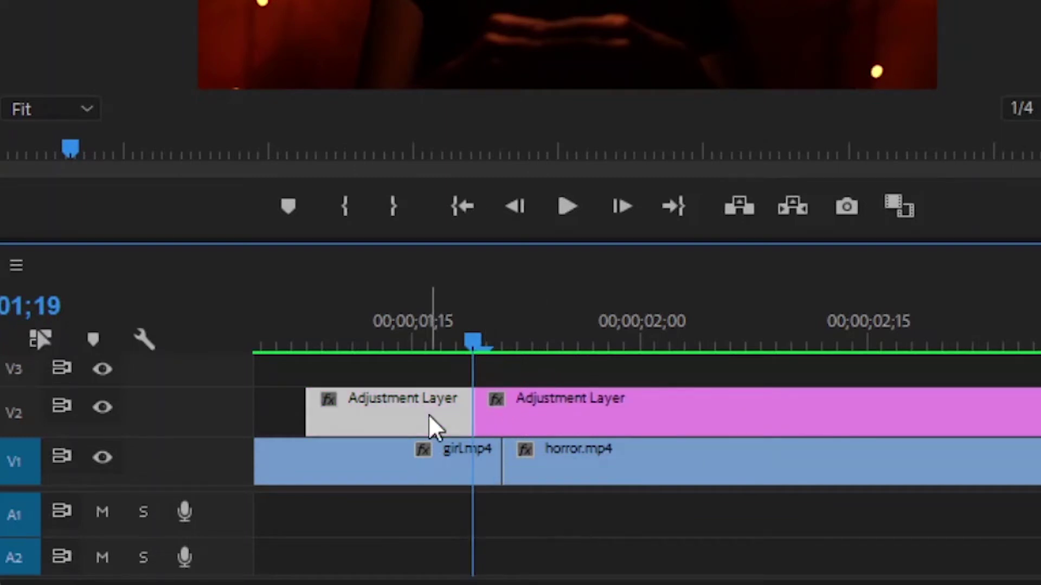
{"action": "key", "text": "Delete"}
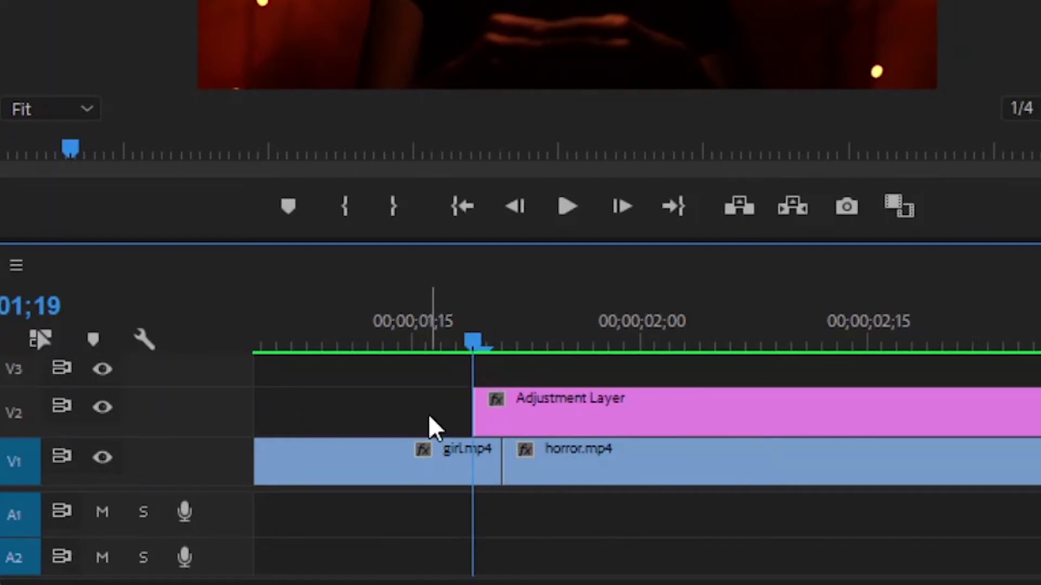
- Step forward to 01;22, cut the adjustment layer there and delete the piece to the right
{"action": "key", "text": "Right"}
{"action": "key", "text": "Right"}
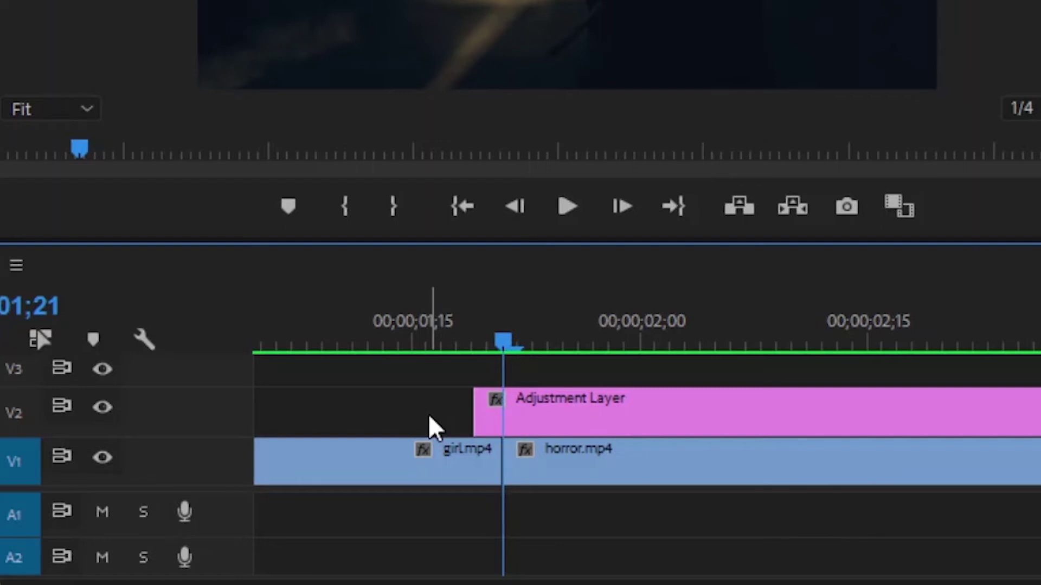
{"action": "key", "text": "Right"}
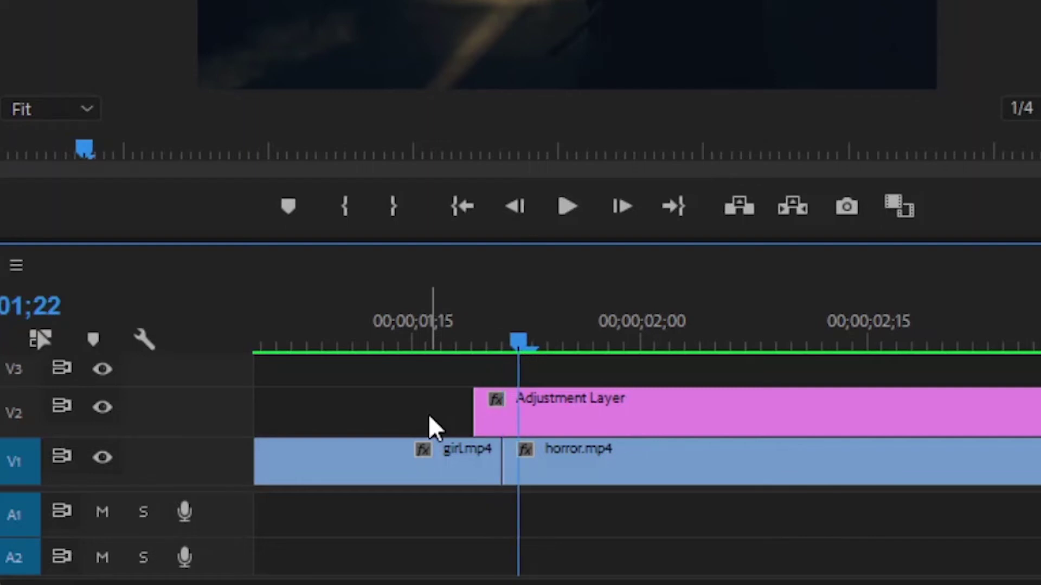
{"action": "key", "text": "c"}
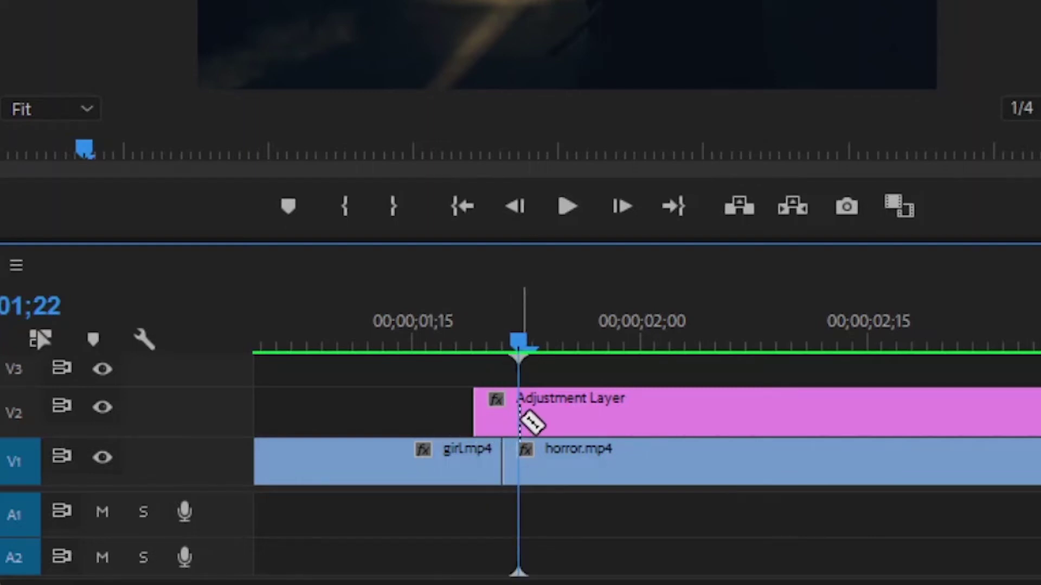
{"action": "left_click", "coordinate": [532, 423]}
{"action": "left_click", "coordinate": [562, 416]}
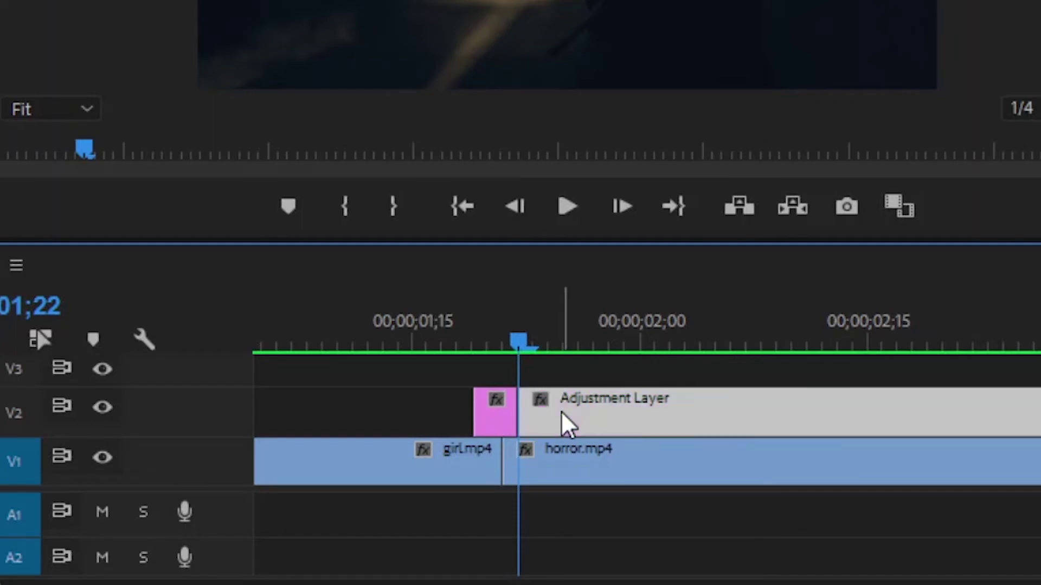
{"action": "key", "text": "Delete"}
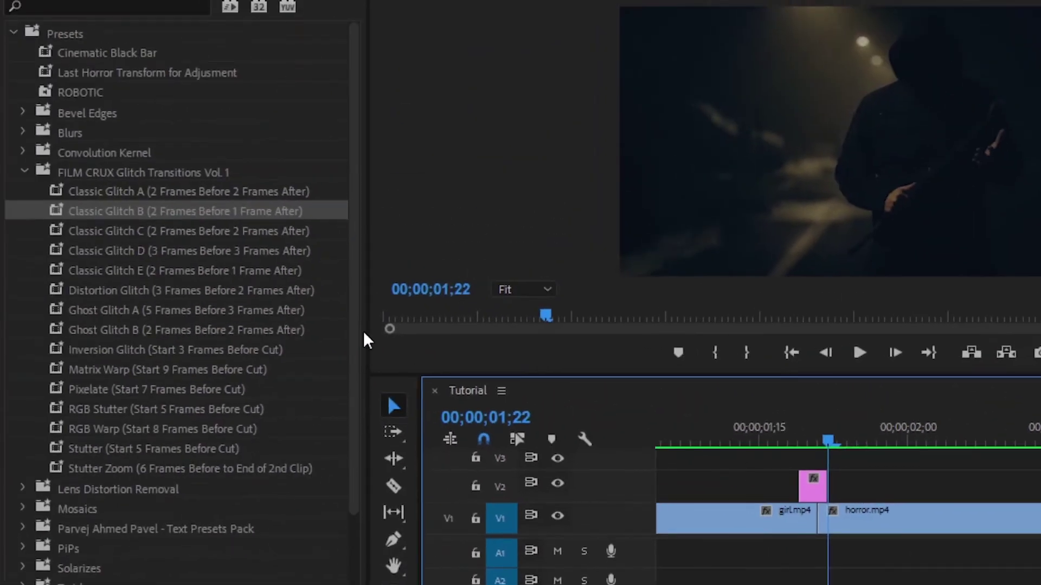
- Apply the Classic Glitch B preset to the short V2 adjustment layer at the girl/horror cut
{"action": "left_click_drag", "start_coordinate": [53, 212], "coordinate": [810, 481]}
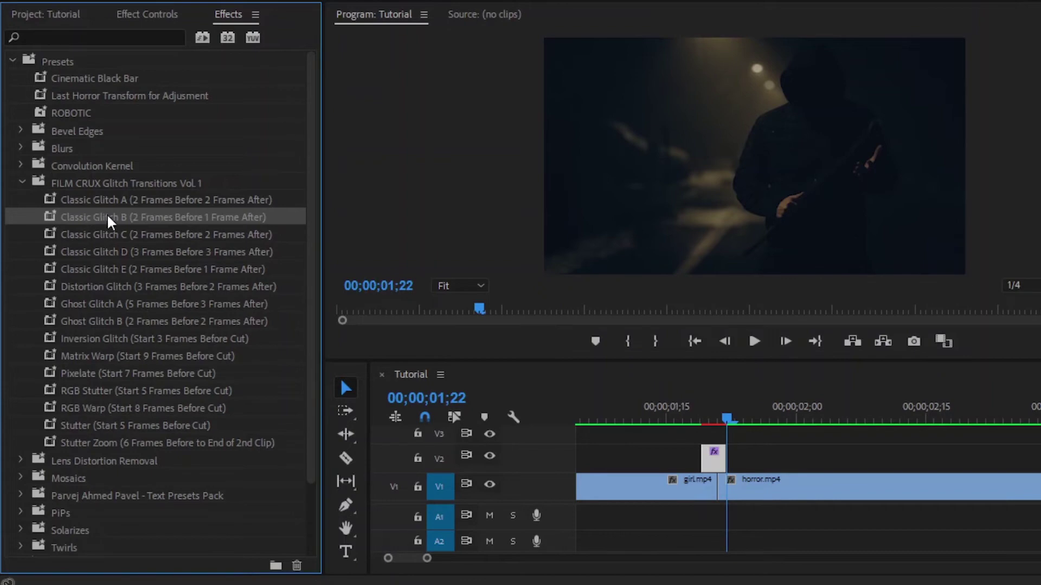
{"action": "left_click", "coordinate": [54, 8]}
- Place Glitch Sound 8.wav on A1 under the first glitch, then zoom out toward the Bridge clips
{"action": "left_click", "coordinate": [44, 113]}
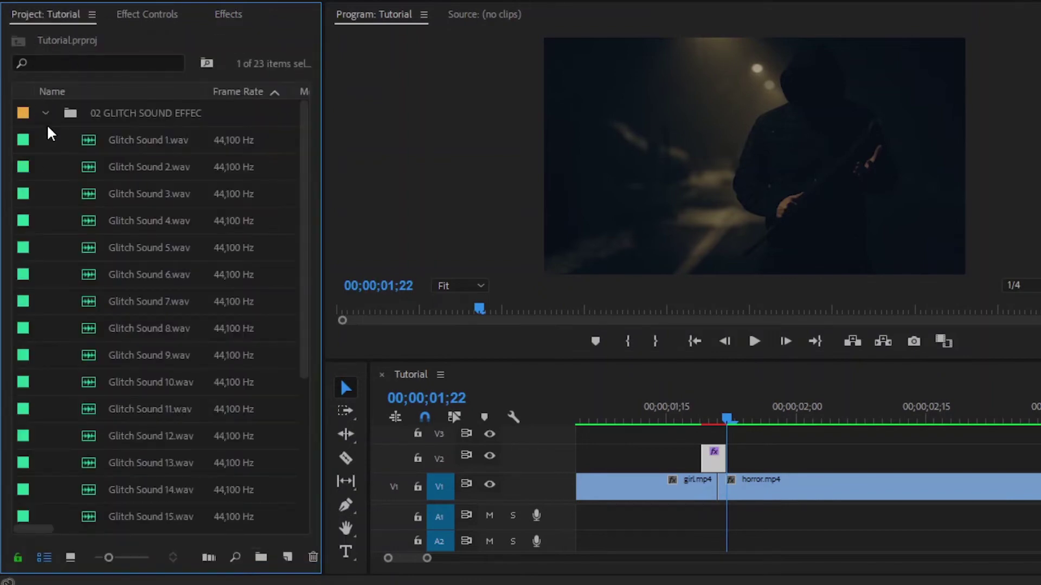
{"action": "left_click", "coordinate": [124, 330]}
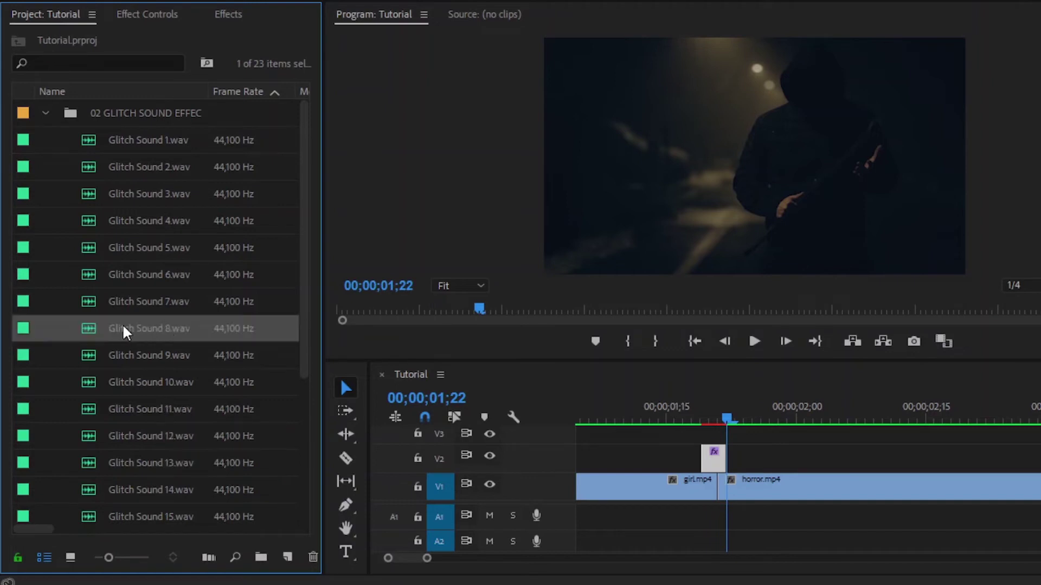
{"action": "left_click_drag", "start_coordinate": [107, 326], "coordinate": [705, 517]}
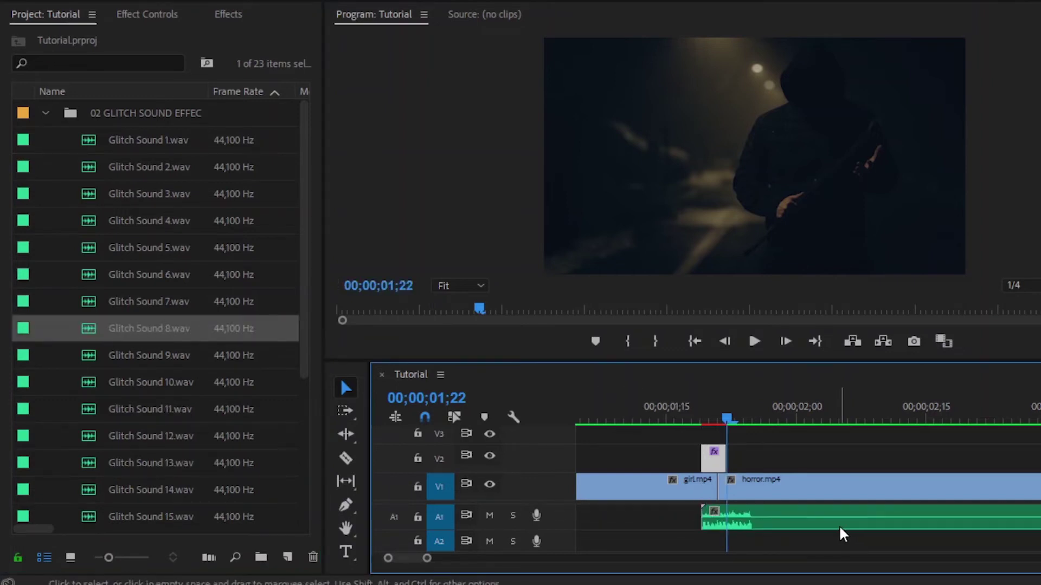
{"action": "left_click_drag", "start_coordinate": [428, 558], "coordinate": [489, 560]}
{"action": "left_click", "coordinate": [775, 464]}
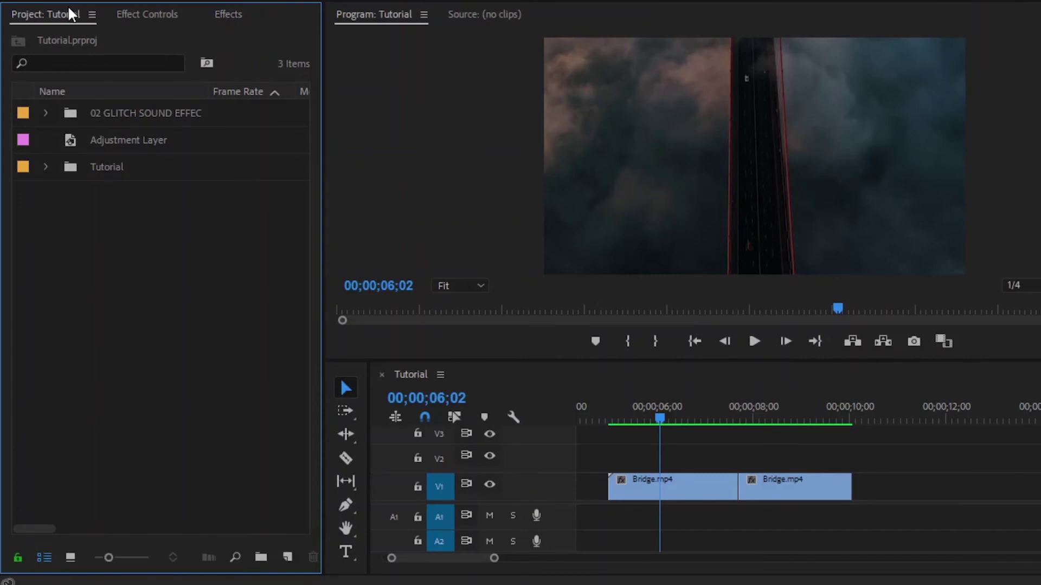
- Add an Adjustment Layer on V2 over the first Bridge.mp4 clip, trimmed to end at 07;21
{"action": "left_click_drag", "start_coordinate": [92, 141], "coordinate": [609, 452]}
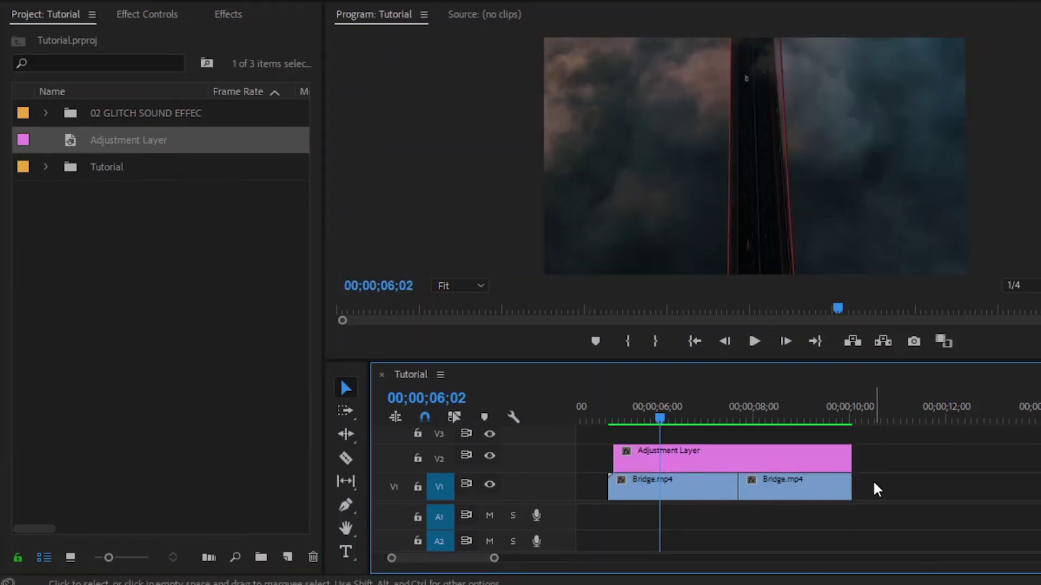
{"action": "left_click_drag", "start_coordinate": [849, 459], "coordinate": [735, 465]}
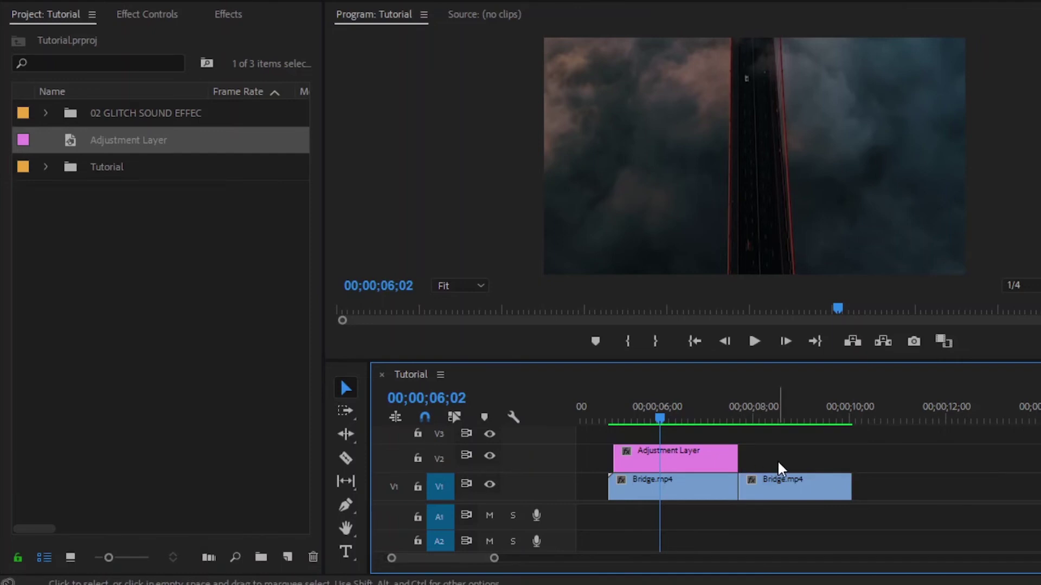
{"action": "left_click_drag", "start_coordinate": [737, 421], "coordinate": [740, 419]}
{"action": "left_click_drag", "start_coordinate": [493, 558], "coordinate": [449, 558]}
{"action": "scroll", "coordinate": [756, 494], "scroll_direction": "down", "scroll_amount": 2}
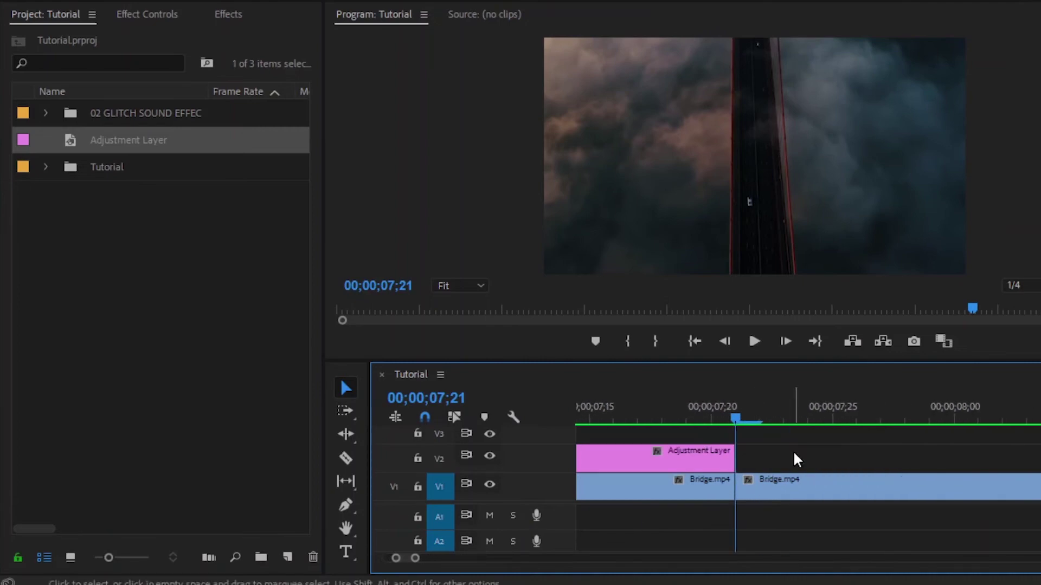
{"action": "left_click", "coordinate": [230, 14]}
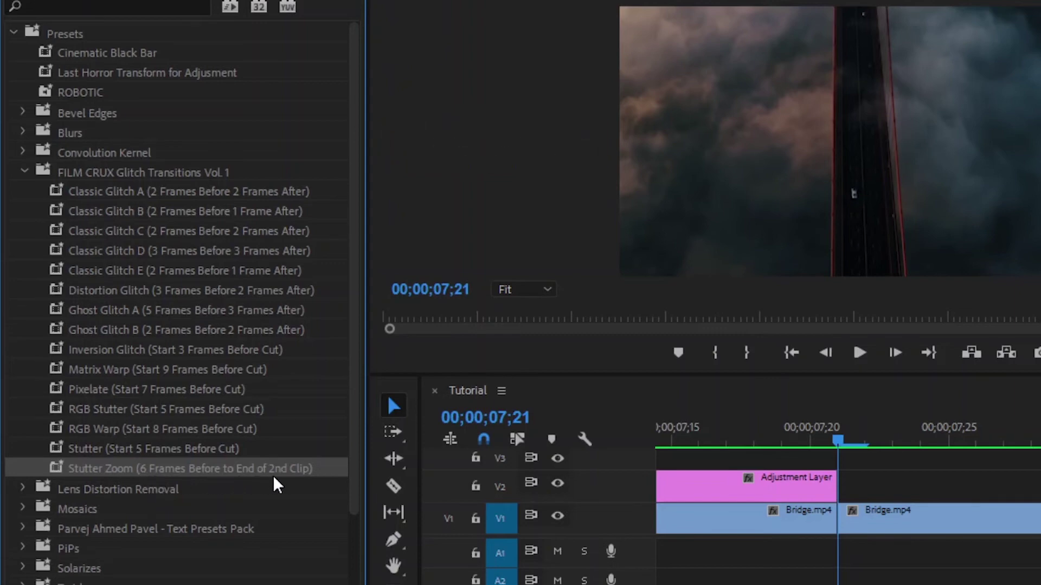
- Trim the V2 adjustment layer to start at 07;15 by razoring there and deleting the left piece
{"action": "left_click", "coordinate": [894, 457]}
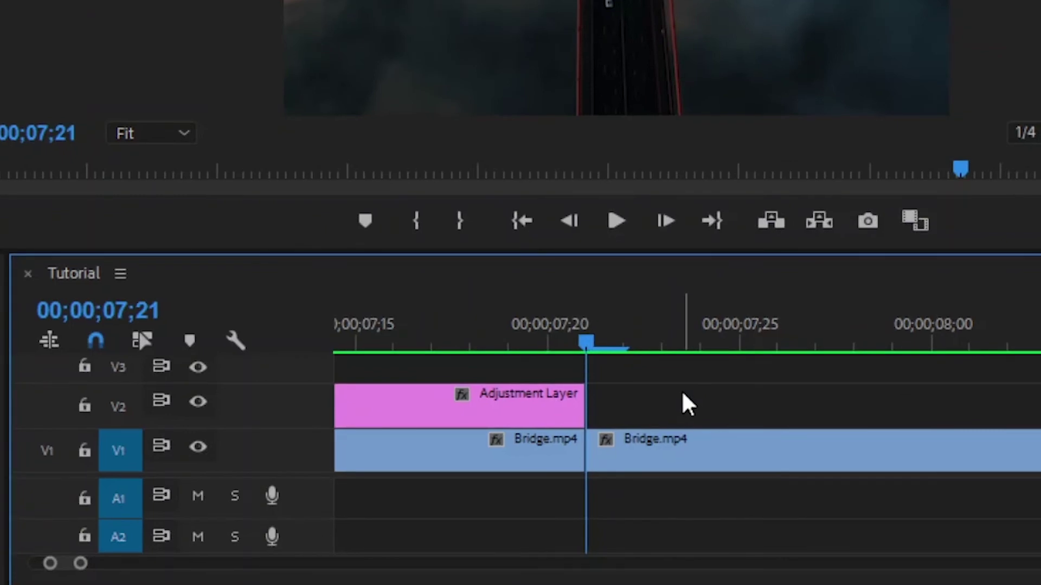
{"action": "key", "text": "Left"}
{"action": "key", "text": "Left"}
{"action": "key", "text": "Left"}
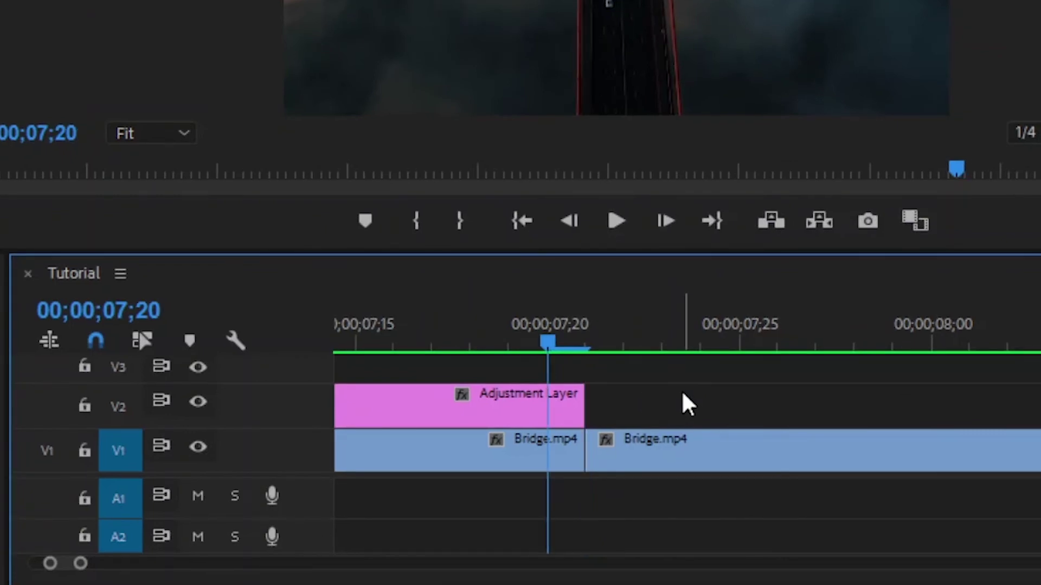
{"action": "key", "text": "Left"}
{"action": "key", "text": "Left"}
{"action": "key", "text": "Left"}
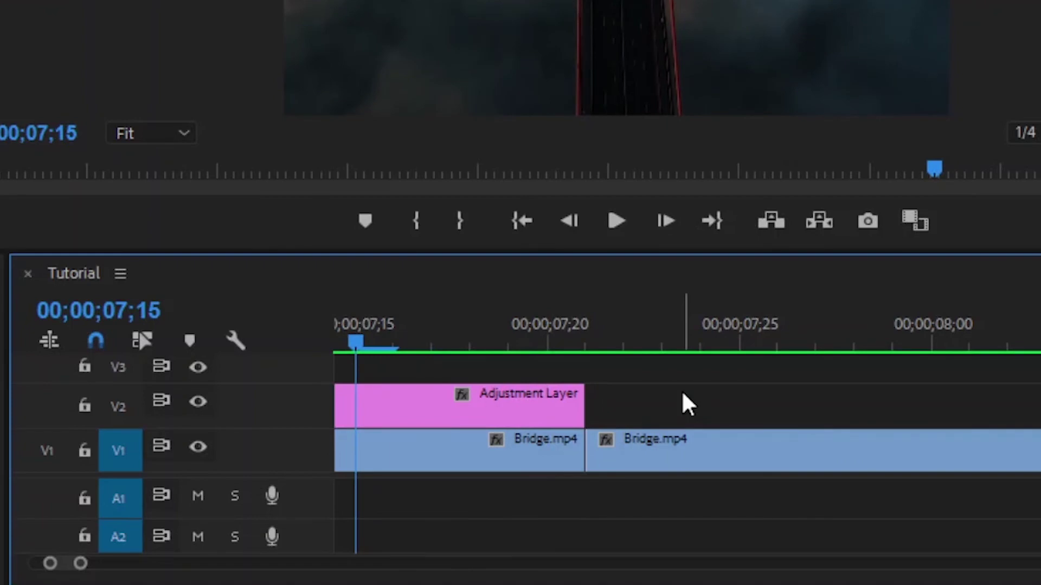
{"action": "key", "text": "c"}
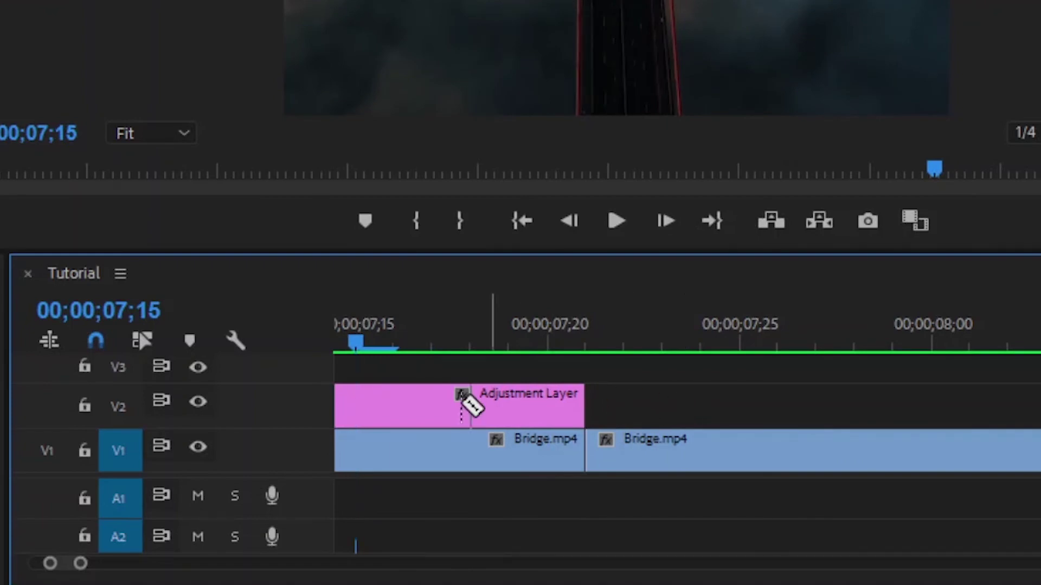
{"action": "left_click", "coordinate": [359, 409]}
{"action": "key", "text": "v"}
{"action": "scroll", "coordinate": [337, 414], "scroll_direction": "up", "scroll_amount": 2}
{"action": "left_click", "coordinate": [375, 411]}
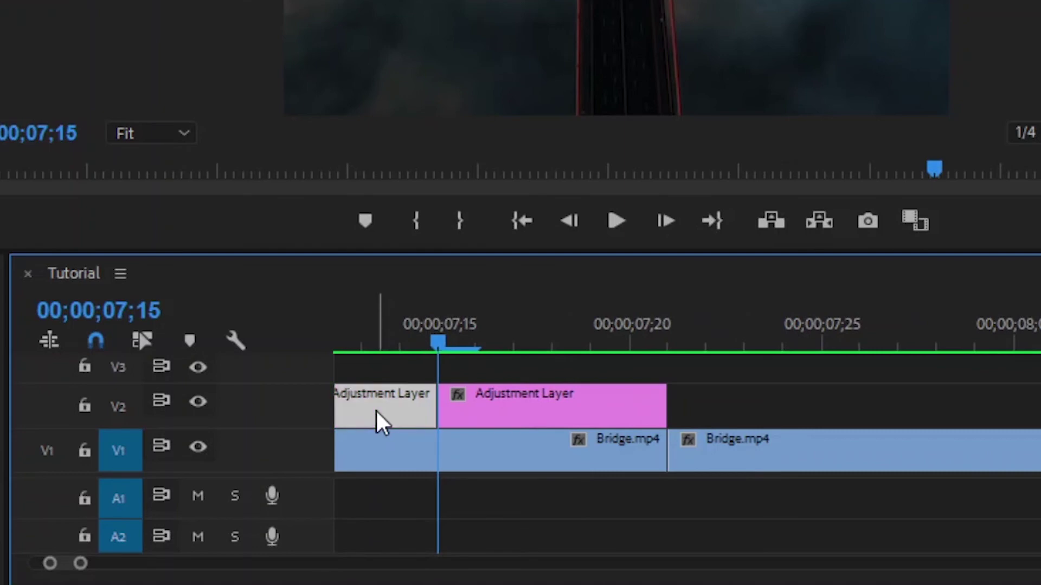
{"action": "key", "text": "Delete"}
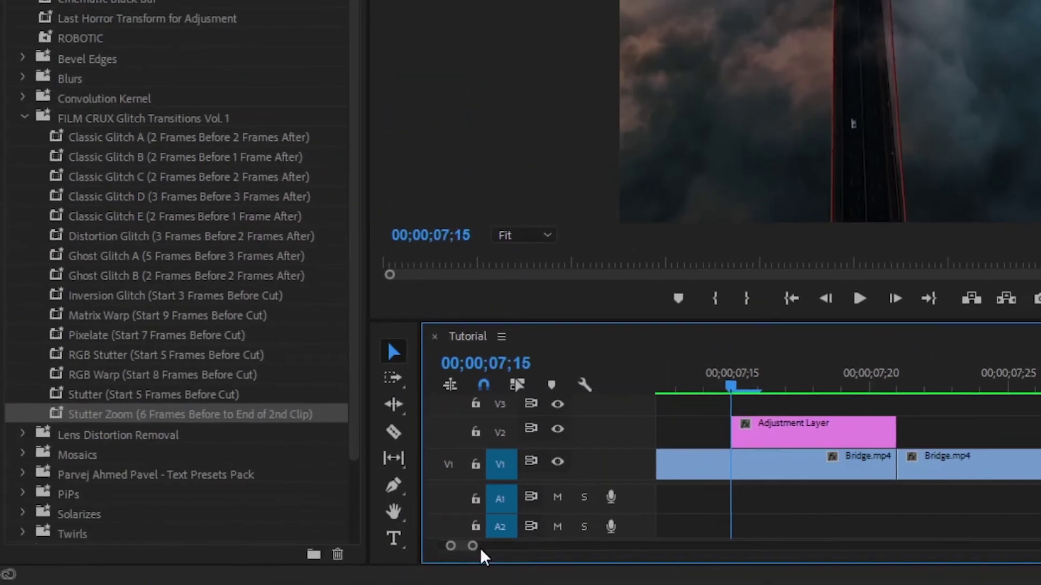
{"action": "left_click_drag", "start_coordinate": [472, 546], "coordinate": [535, 544]}
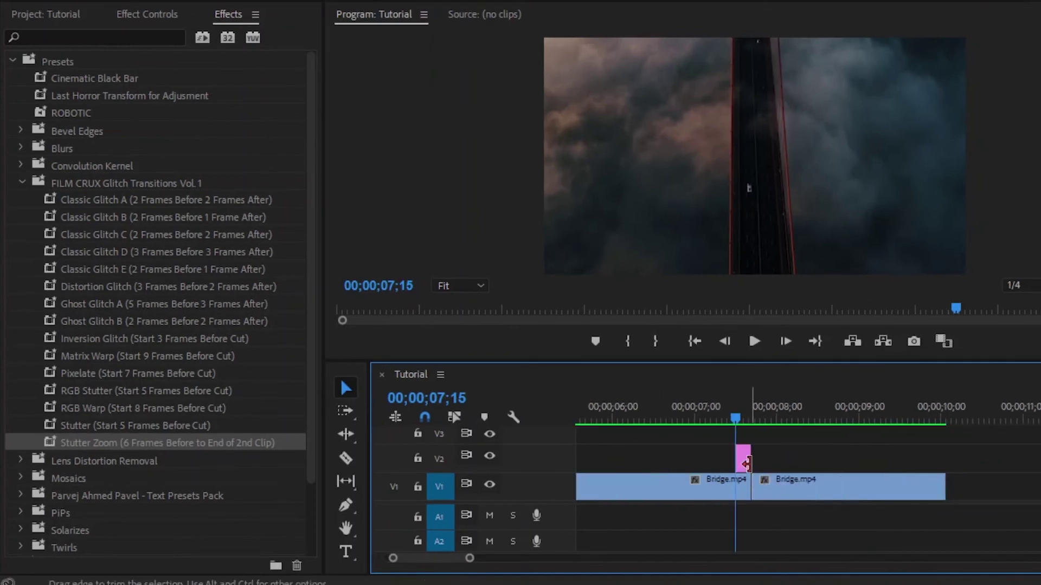
- Extend the adjustment layer into the second Bridge clip and apply the Stutter Zoom preset to it
{"action": "left_click_drag", "start_coordinate": [747, 464], "coordinate": [885, 465]}
{"action": "left_click", "coordinate": [788, 413]}
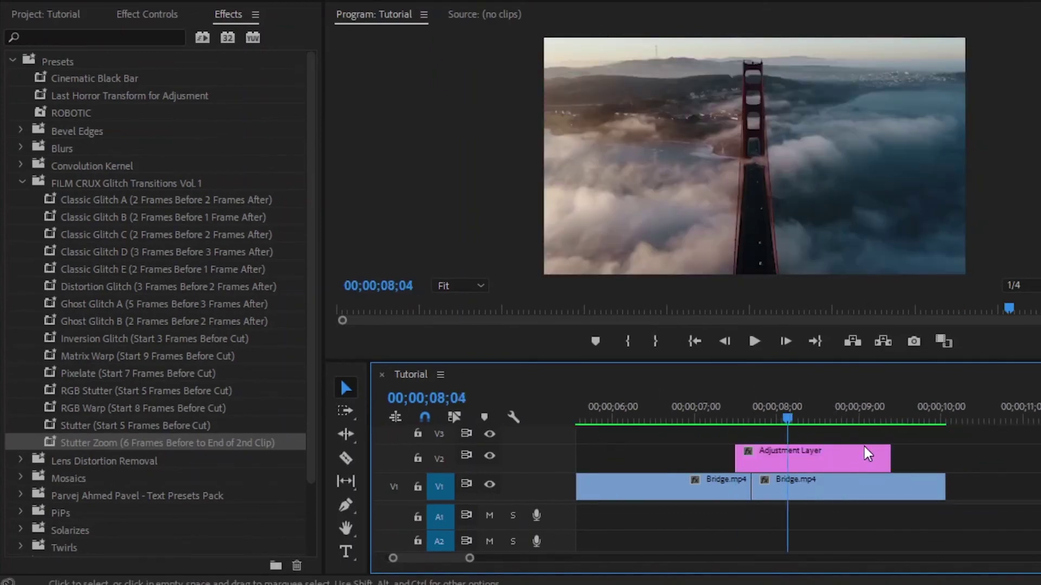
{"action": "left_click_drag", "start_coordinate": [87, 443], "coordinate": [756, 460]}
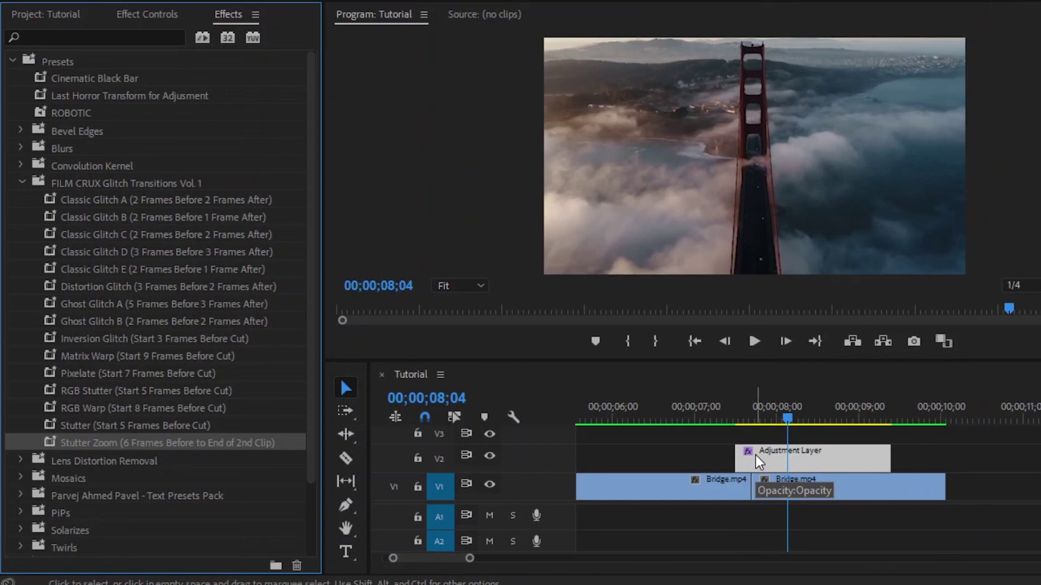
{"action": "left_click", "coordinate": [74, 10]}
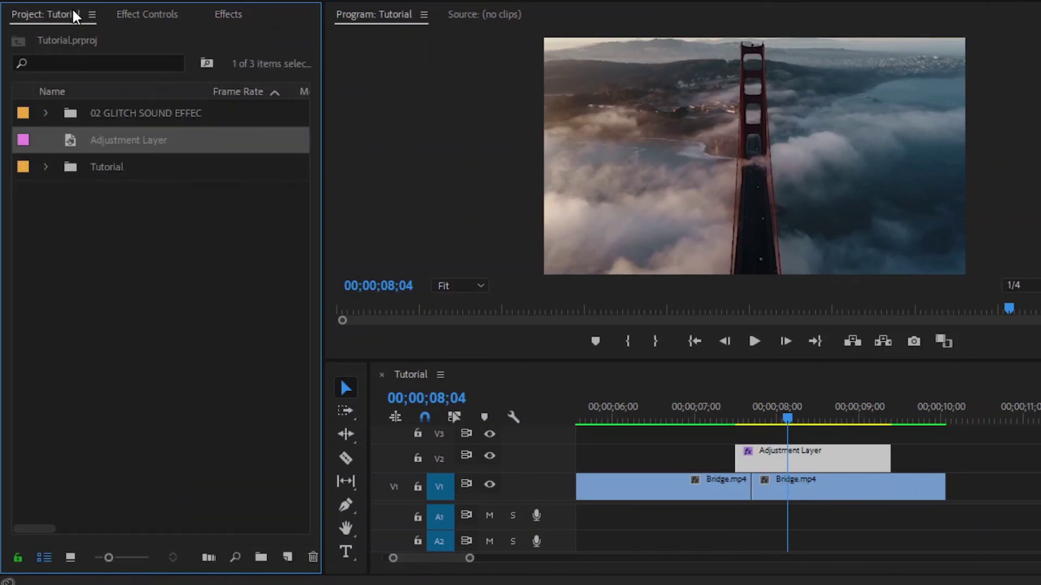
- Place Glitch Sound 20.wav from the glitch sound folder onto A1 at the Bridge.mp4 cut
{"action": "left_click", "coordinate": [45, 112]}
{"action": "scroll", "coordinate": [120, 293], "scroll_direction": "down", "scroll_amount": 3}
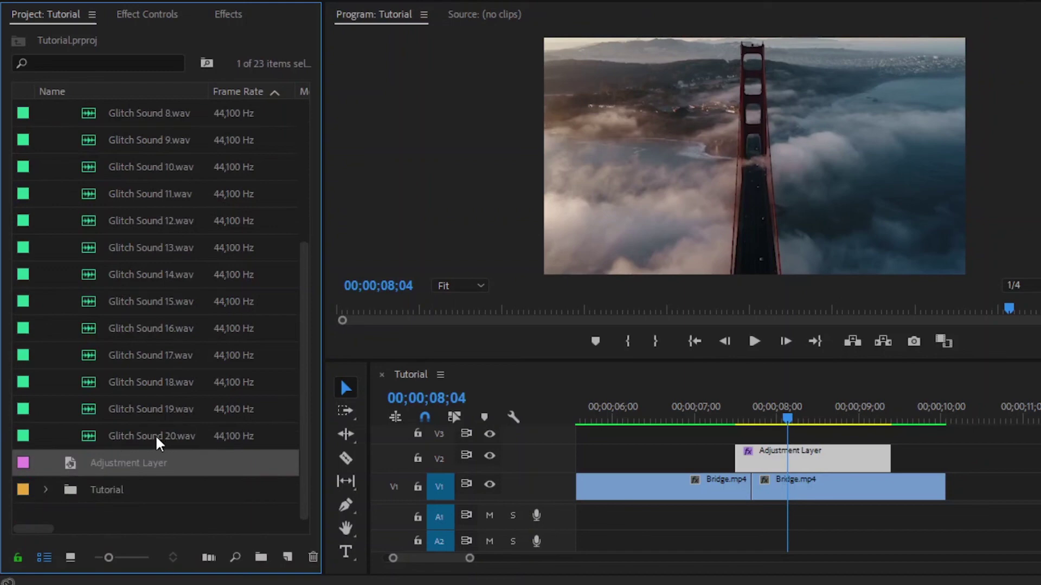
{"action": "left_click", "coordinate": [155, 435]}
{"action": "mouse_move", "coordinate": [136, 438]}
{"action": "left_mouse_down"}
{"action": "mouse_move", "coordinate": [379, 490]}
{"action": "mouse_move", "coordinate": [738, 520]}
{"action": "left_mouse_up"}
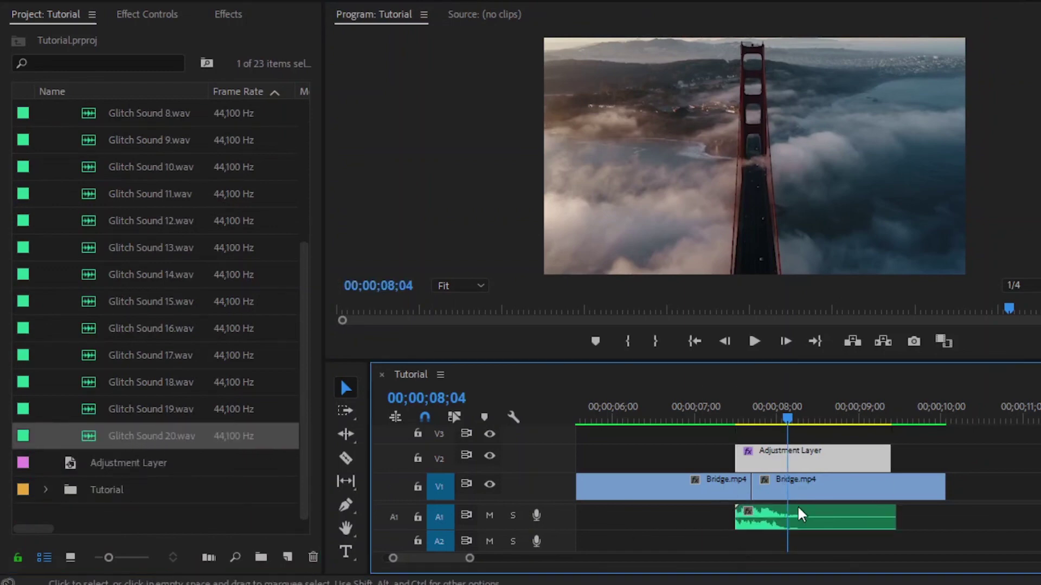
{"action": "left_click", "coordinate": [913, 439]}
{"action": "left_click_drag", "start_coordinate": [470, 559], "coordinate": [544, 558]}
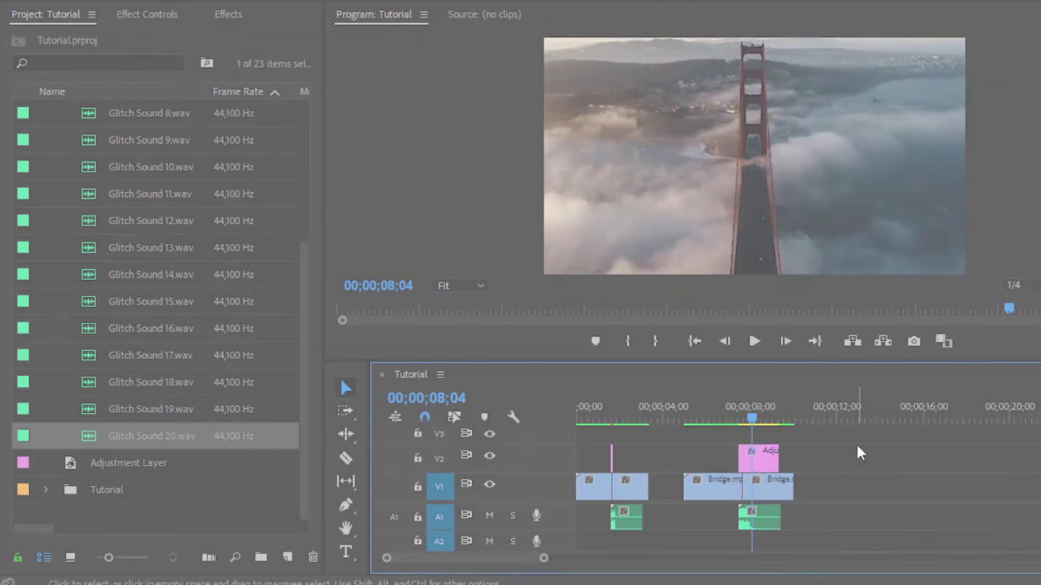